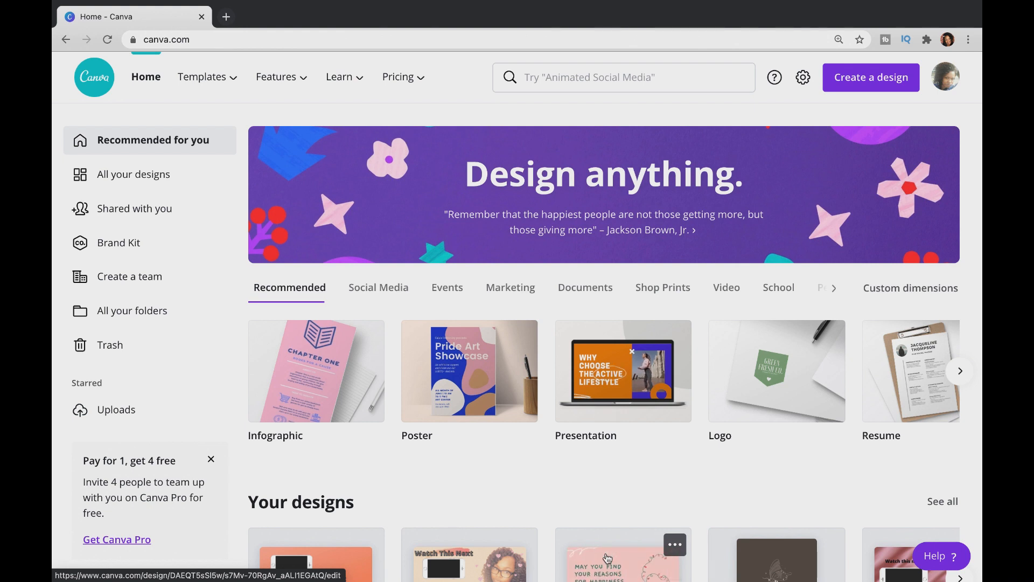
# - Create a blank 16:9 presentation design and browse the suggested presentation templates
pyautogui.click(625, 399)
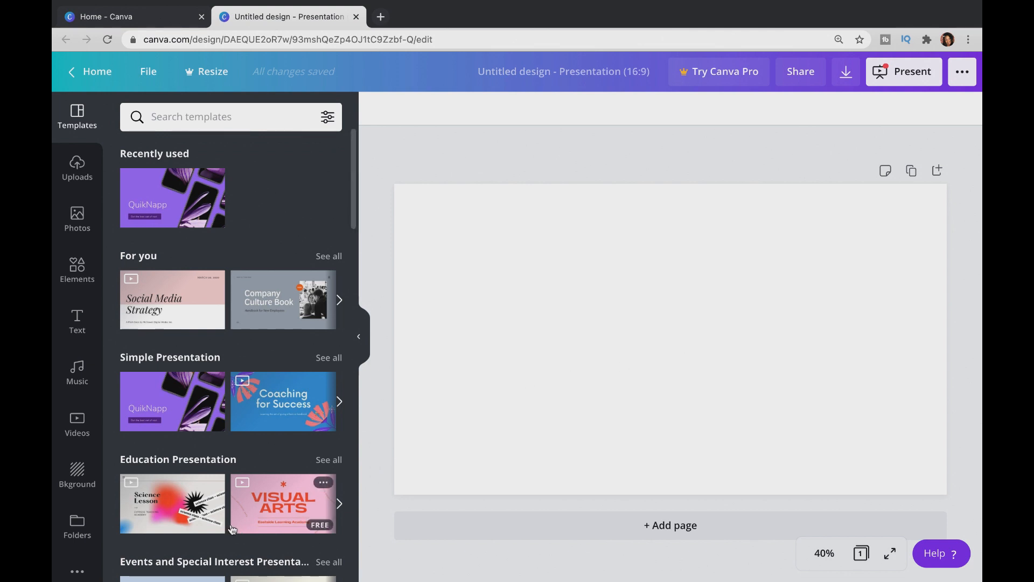
pyautogui.scroll(-5, 240, 522)
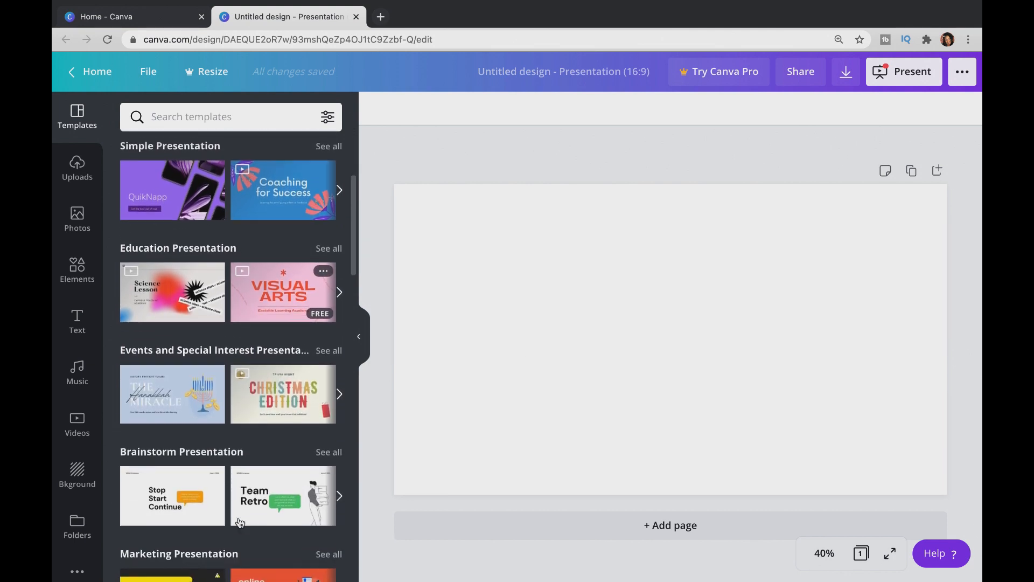
pyautogui.scroll(-4, 240, 522)
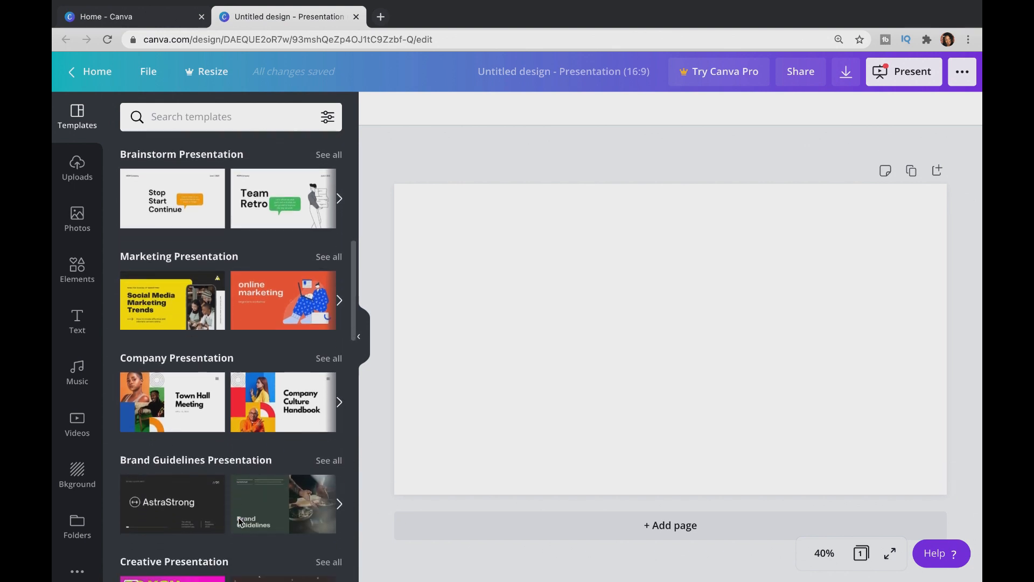
pyautogui.scroll(-3, 240, 522)
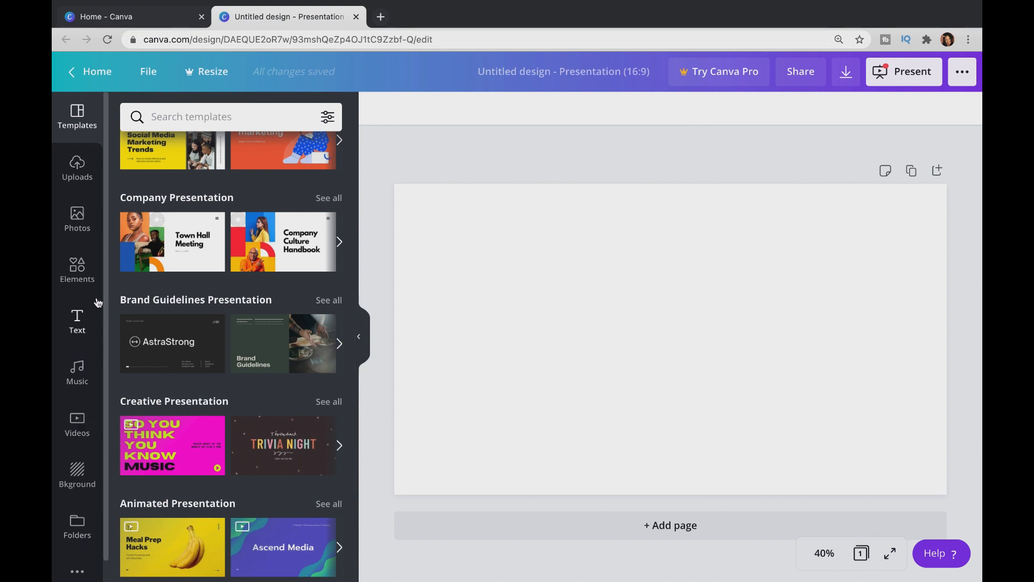
# - Add the uploaded portrait with pink hearts and enlarge it along the right side of the page
pyautogui.click(81, 181)
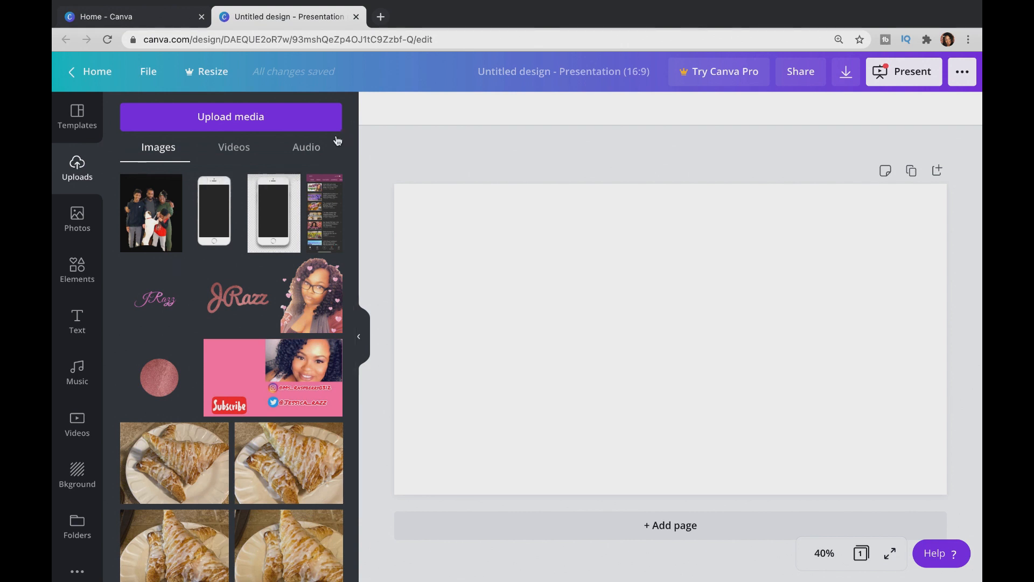
pyautogui.click(316, 300)
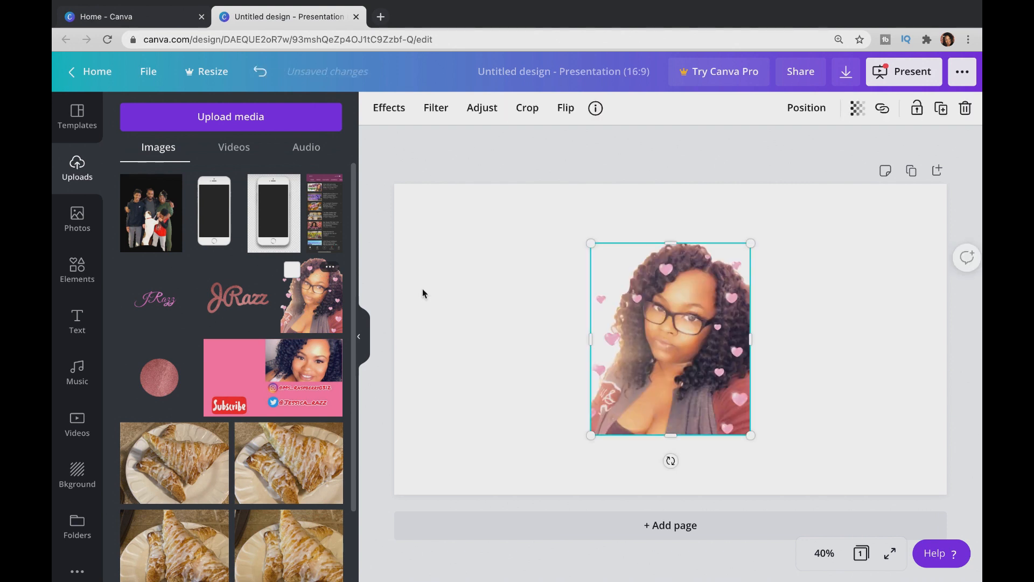
pyautogui.moveTo(752, 242); pyautogui.dragTo(850, 189)
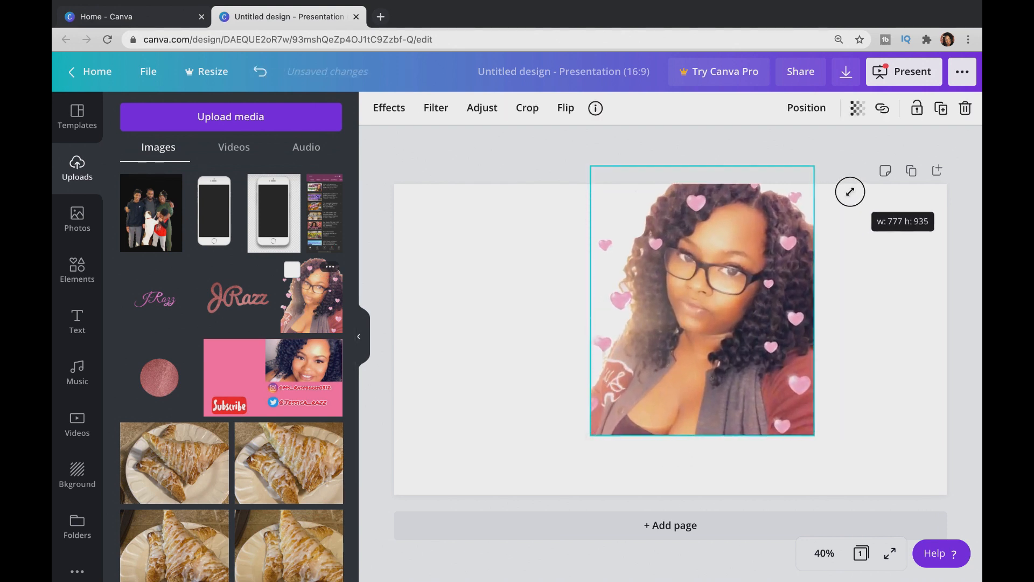
pyautogui.moveTo(799, 297); pyautogui.dragTo(917, 346)
pyautogui.moveTo(932, 215); pyautogui.dragTo(942, 201)
pyautogui.moveTo(930, 237); pyautogui.dragTo(928, 228)
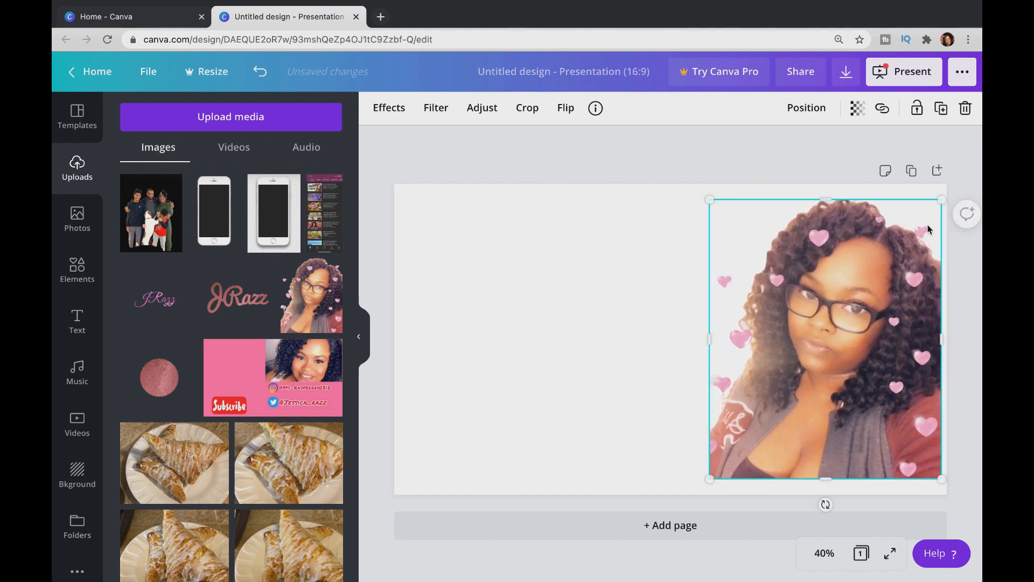
# - Set the portrait's transparency to 75
pyautogui.click(856, 110)
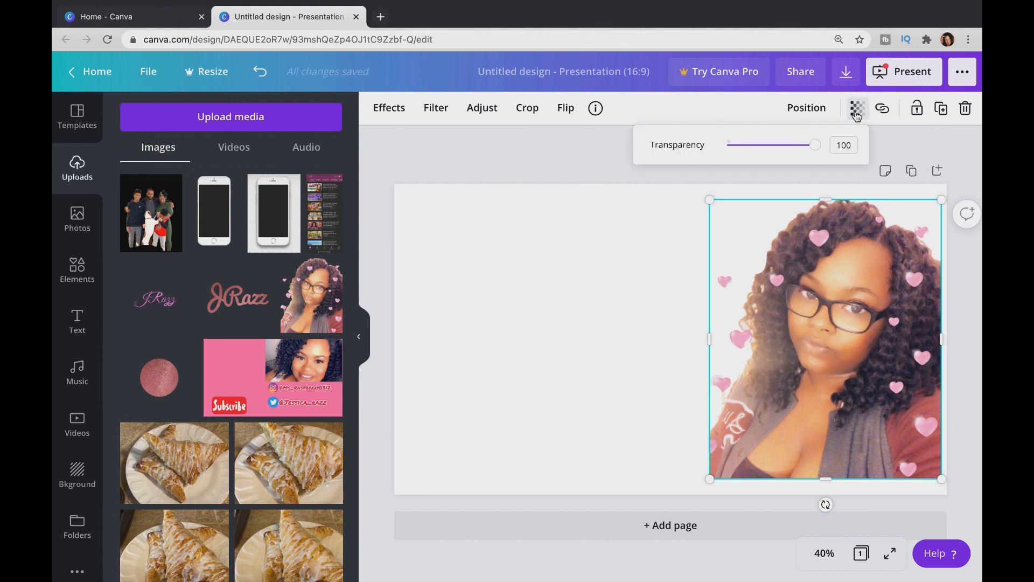
pyautogui.moveTo(817, 150); pyautogui.dragTo(796, 151)
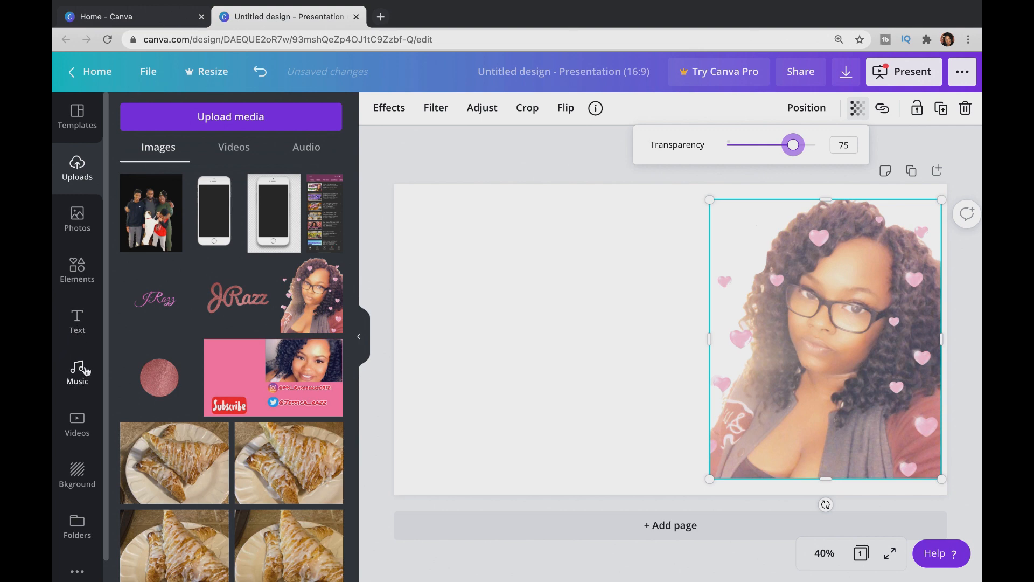
# - Try the floral page background, then replace it with the free orange gradient background
pyautogui.click(90, 472)
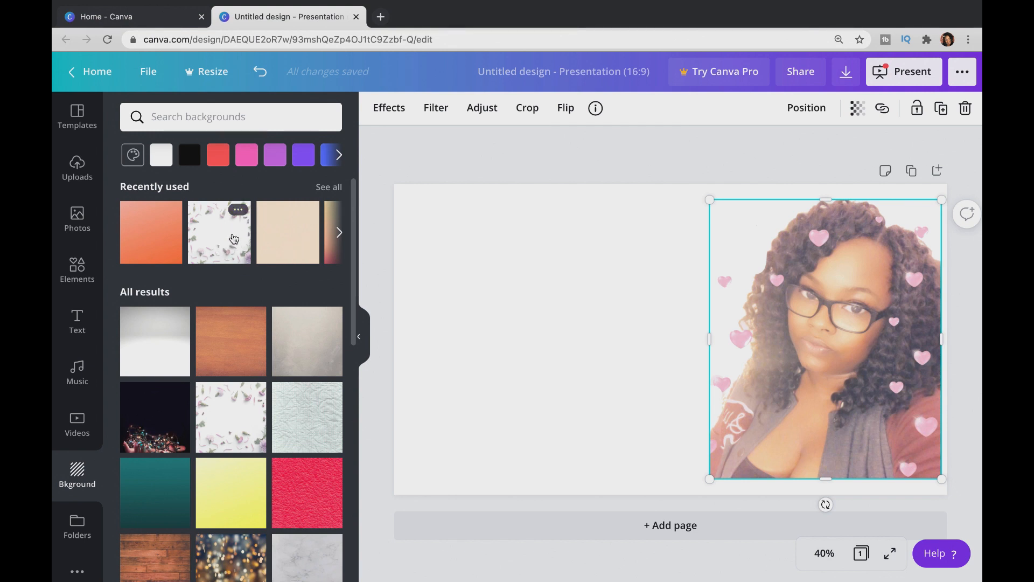
pyautogui.click(234, 238)
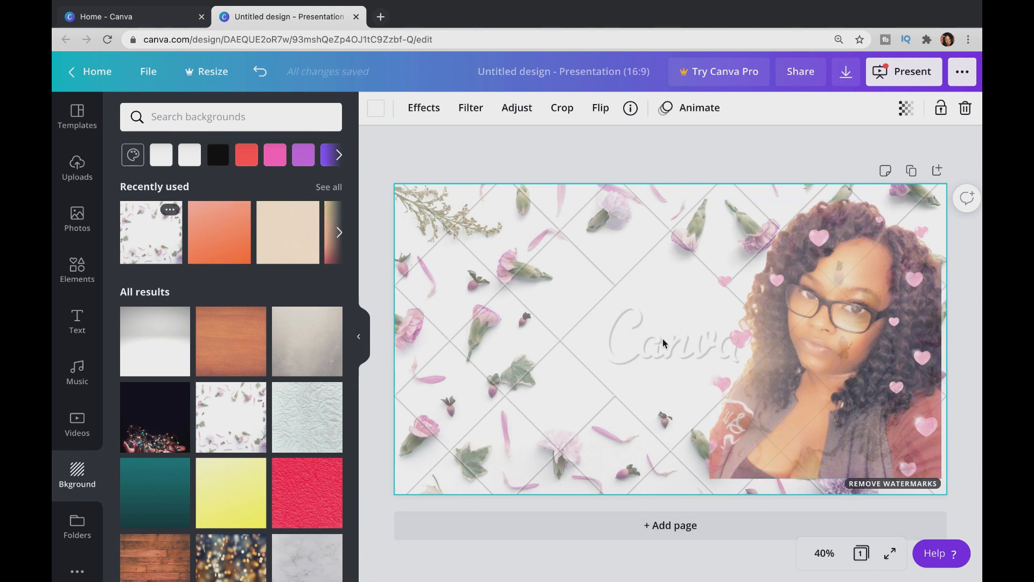
pyautogui.click(208, 221)
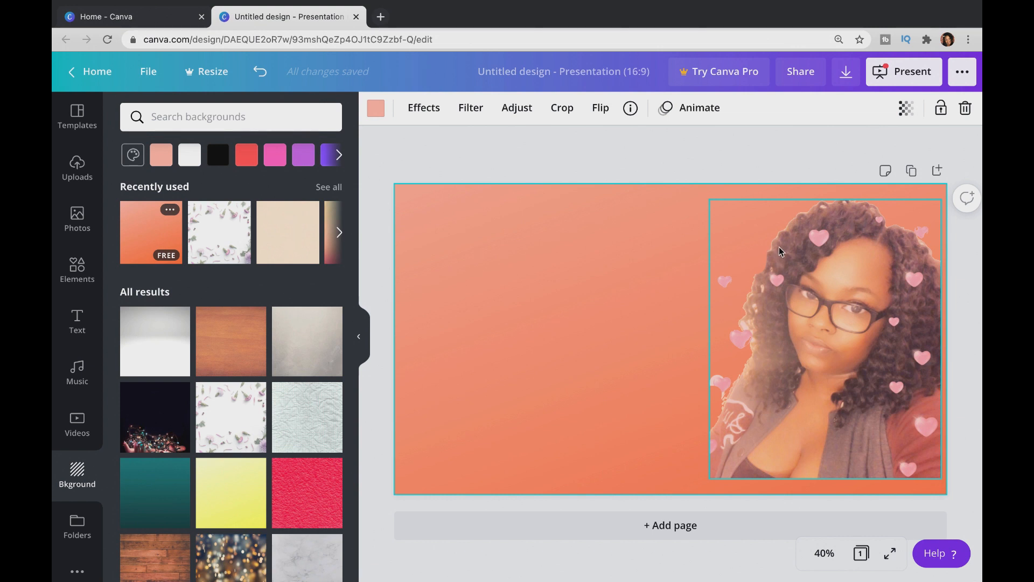
# - Enlarge the portrait to fill the page height and align it with the page's right edge
pyautogui.click(855, 267)
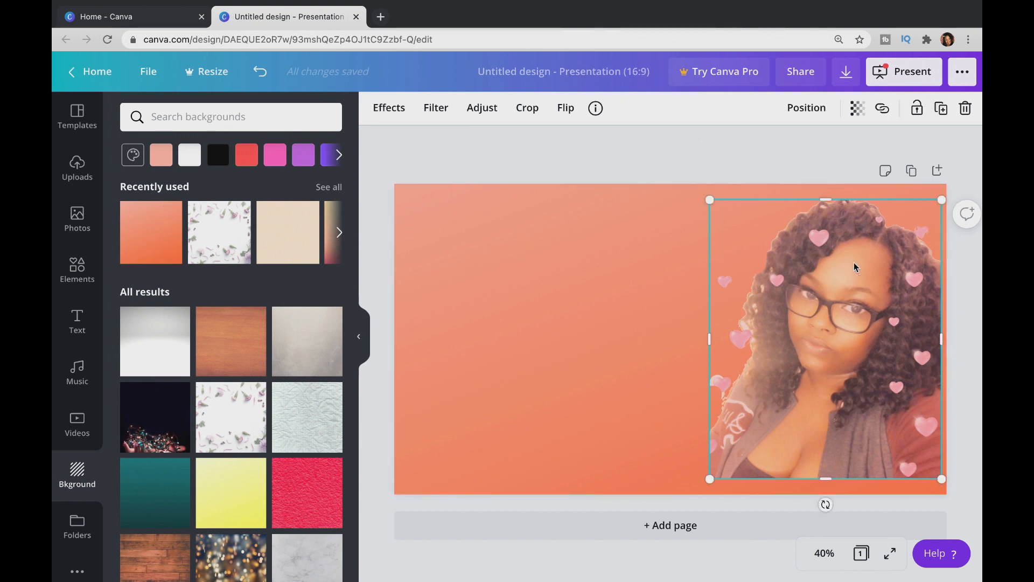
pyautogui.moveTo(707, 199); pyautogui.dragTo(675, 160)
pyautogui.moveTo(784, 263); pyautogui.dragTo(787, 276)
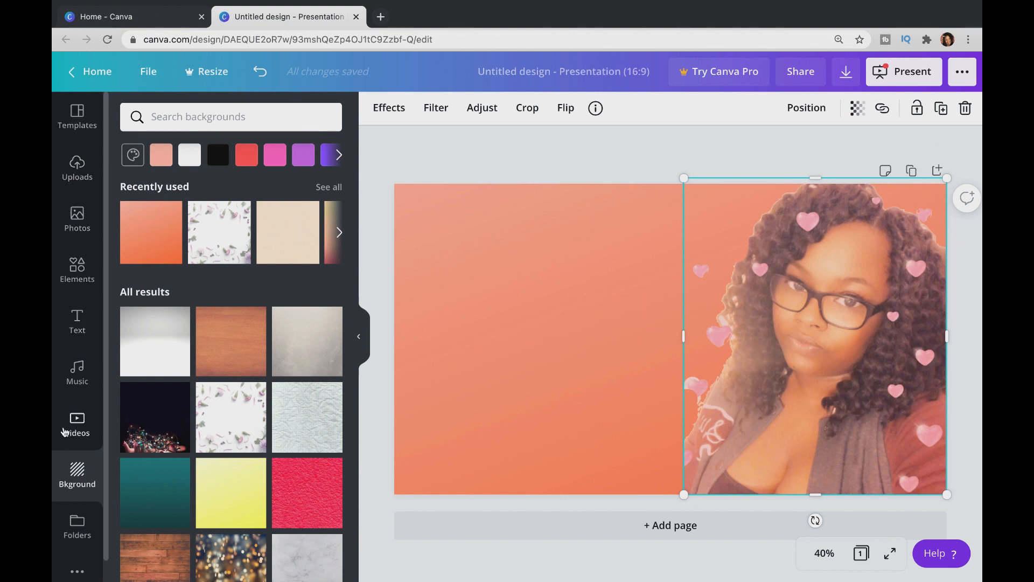
# - Add a circle shape, shrink it and place it in the lower-left part of the page
pyautogui.click(79, 283)
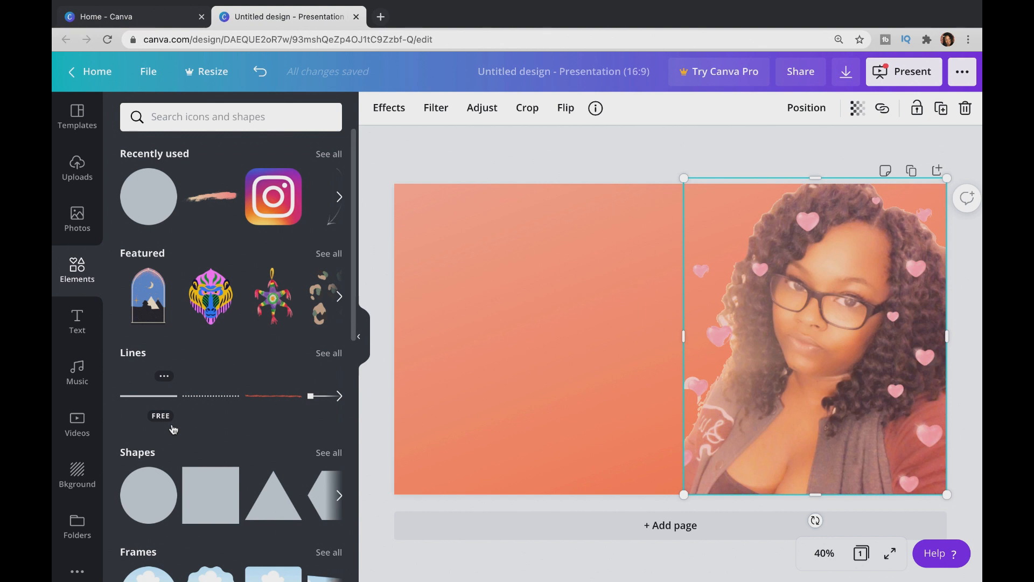
pyautogui.scroll(-2, 170, 416)
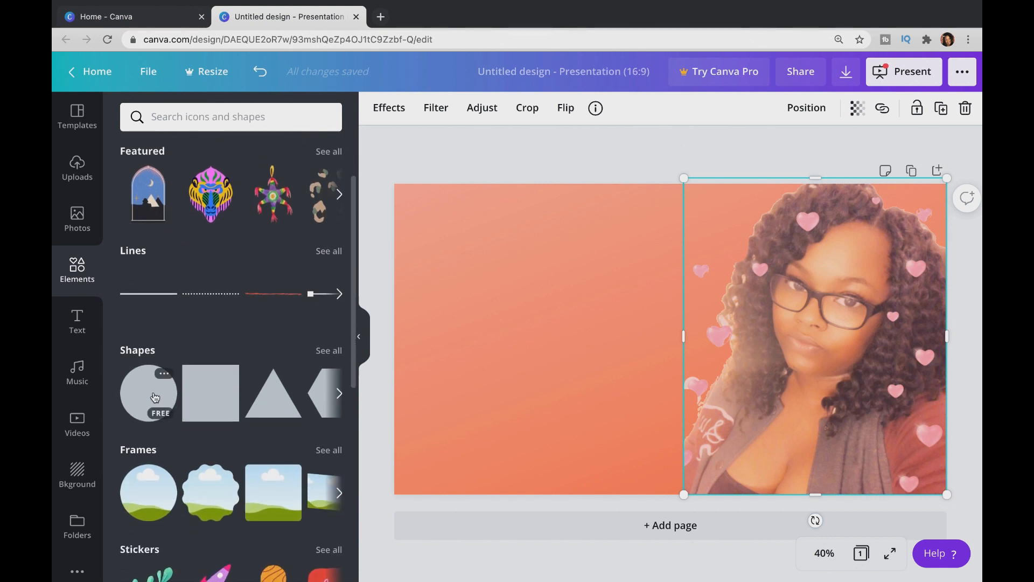
pyautogui.click(154, 395)
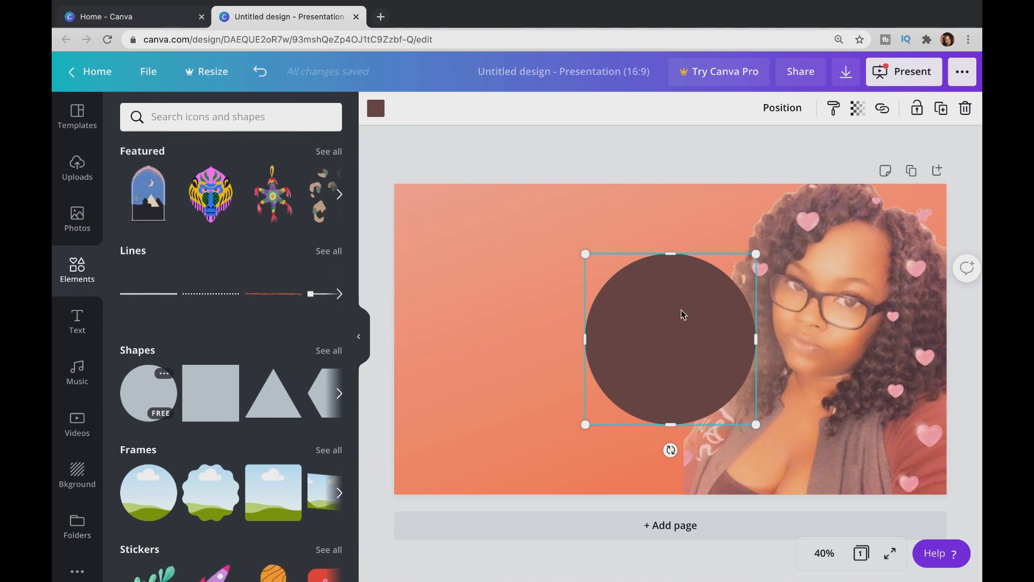
pyautogui.moveTo(683, 315); pyautogui.dragTo(529, 343)
pyautogui.moveTo(428, 279); pyautogui.dragTo(510, 349)
pyautogui.moveTo(559, 395); pyautogui.dragTo(541, 383)
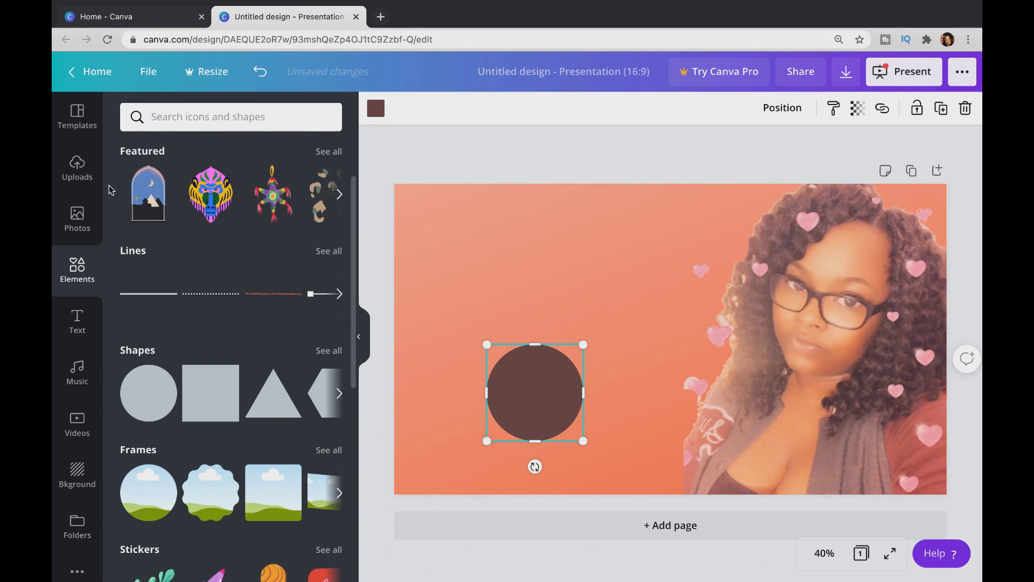
# - Add the uploaded white phone image without background and rotate it to landscape orientation
pyautogui.click(78, 167)
pyautogui.click(214, 210)
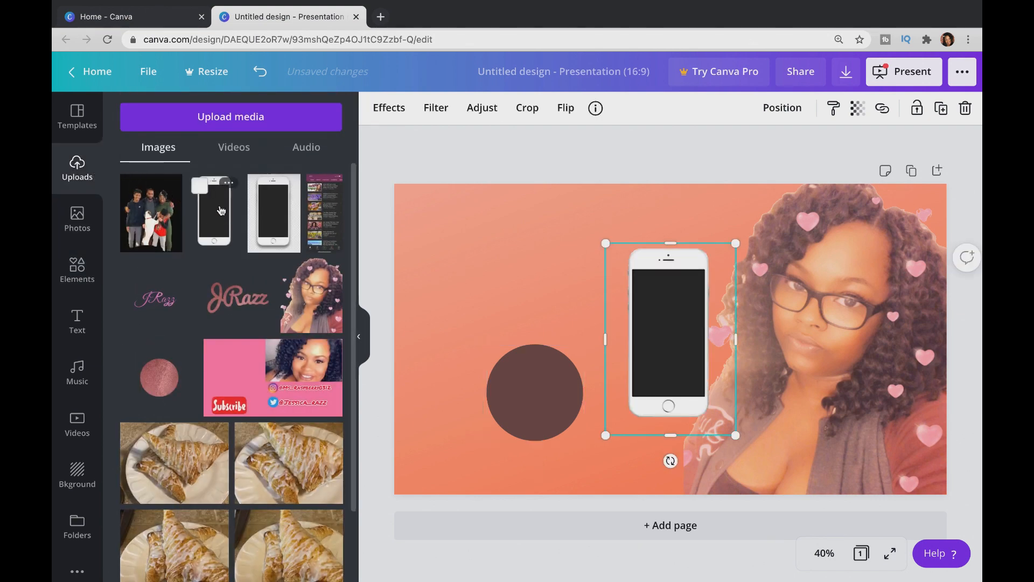
pyautogui.moveTo(662, 298); pyautogui.dragTo(565, 251)
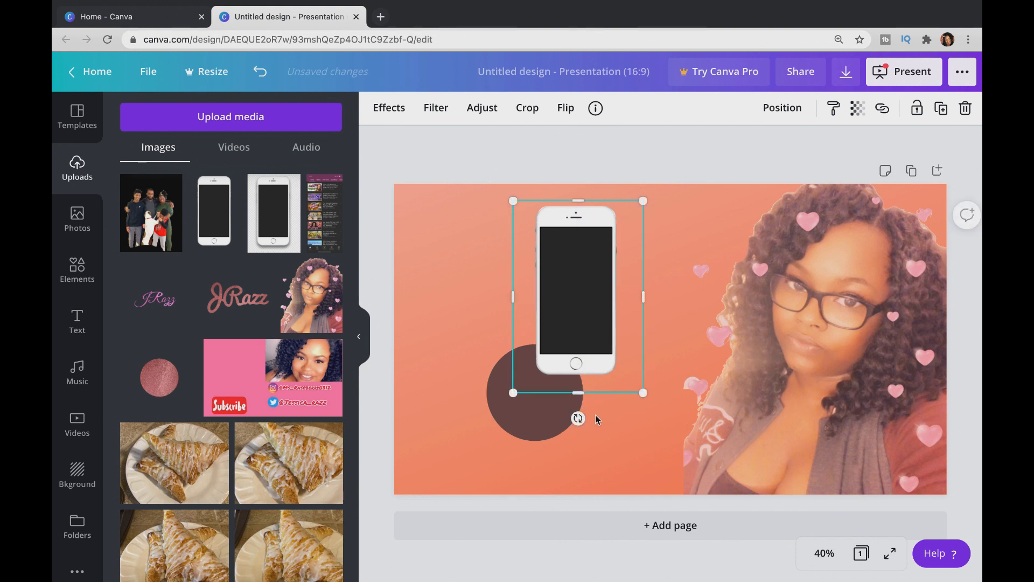
pyautogui.moveTo(577, 419); pyautogui.dragTo(402, 302)
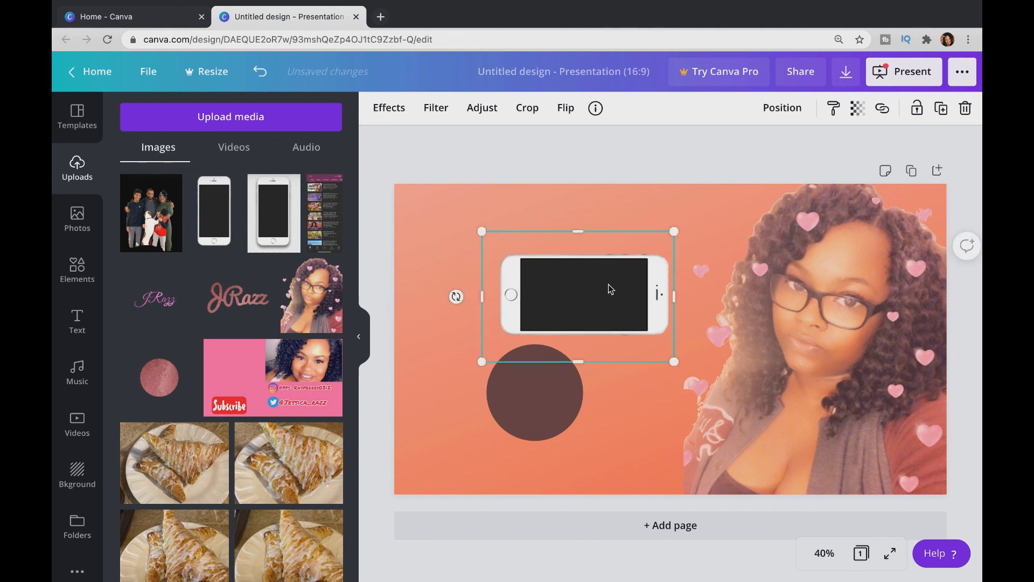
# - Enlarge the phone within the left half of the page and move the circle down clear of it
pyautogui.moveTo(607, 289); pyautogui.dragTo(567, 277)
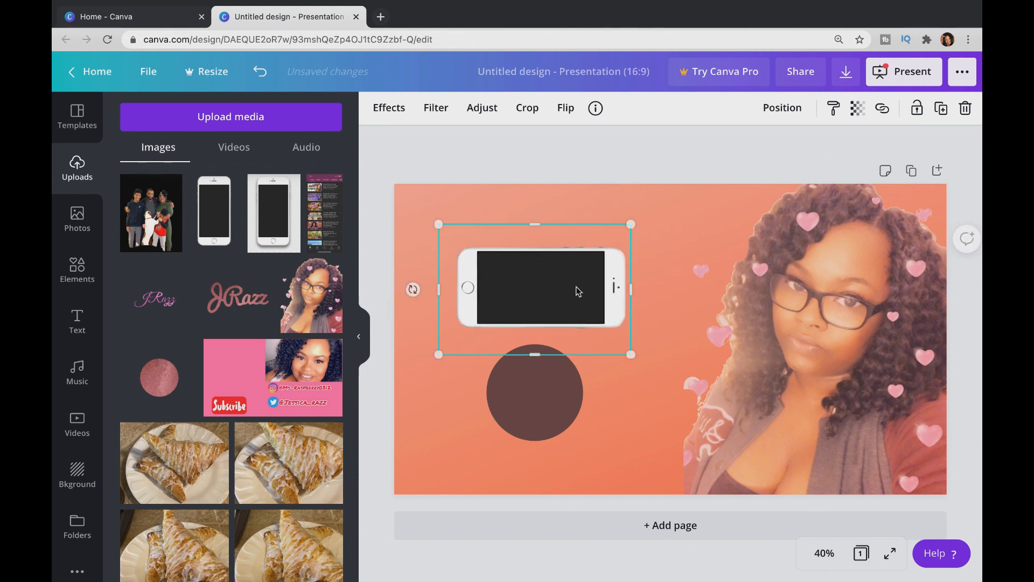
pyautogui.moveTo(632, 355); pyautogui.dragTo(674, 374)
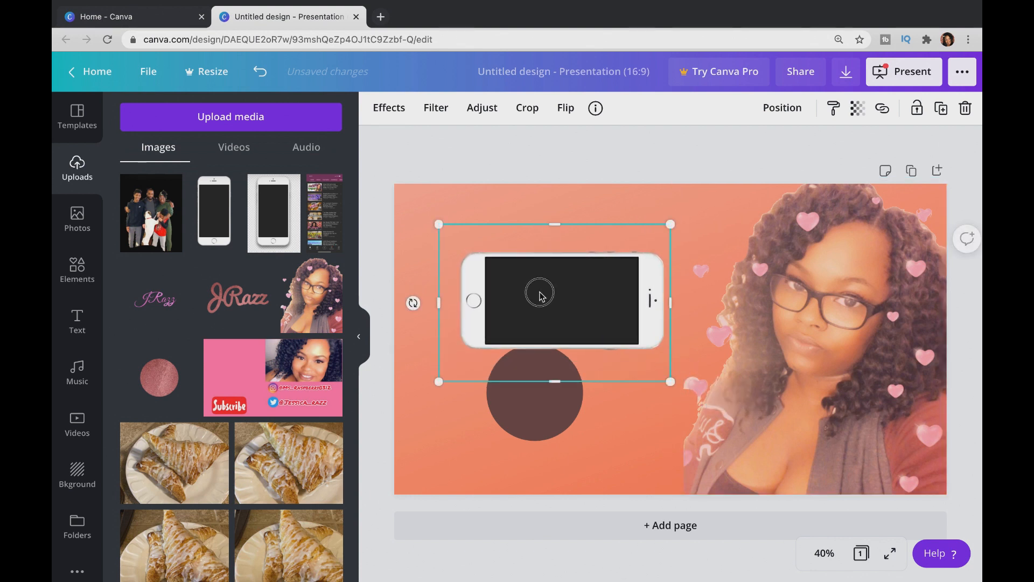
pyautogui.moveTo(539, 293); pyautogui.dragTo(521, 287)
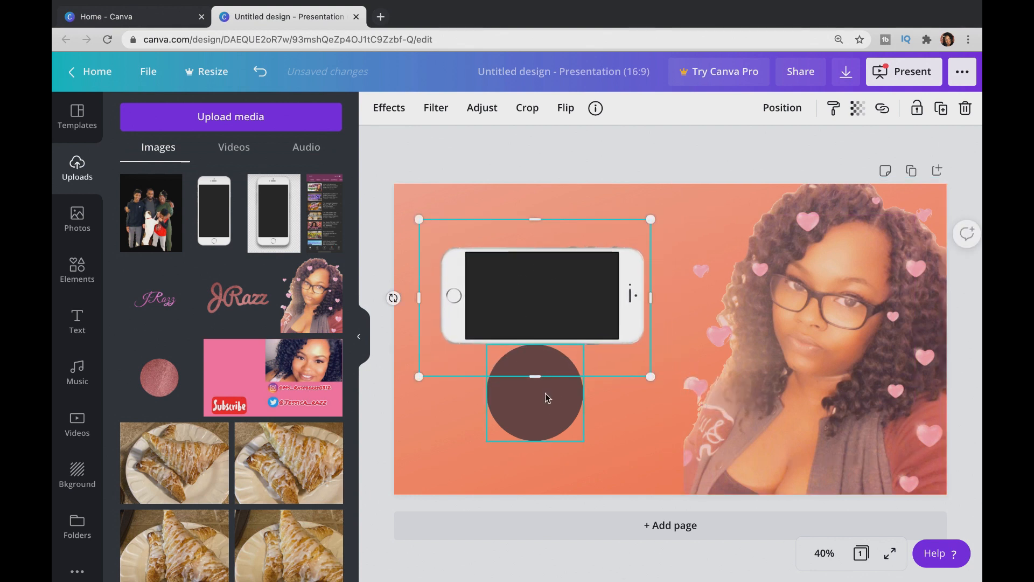
pyautogui.moveTo(548, 398); pyautogui.dragTo(553, 419)
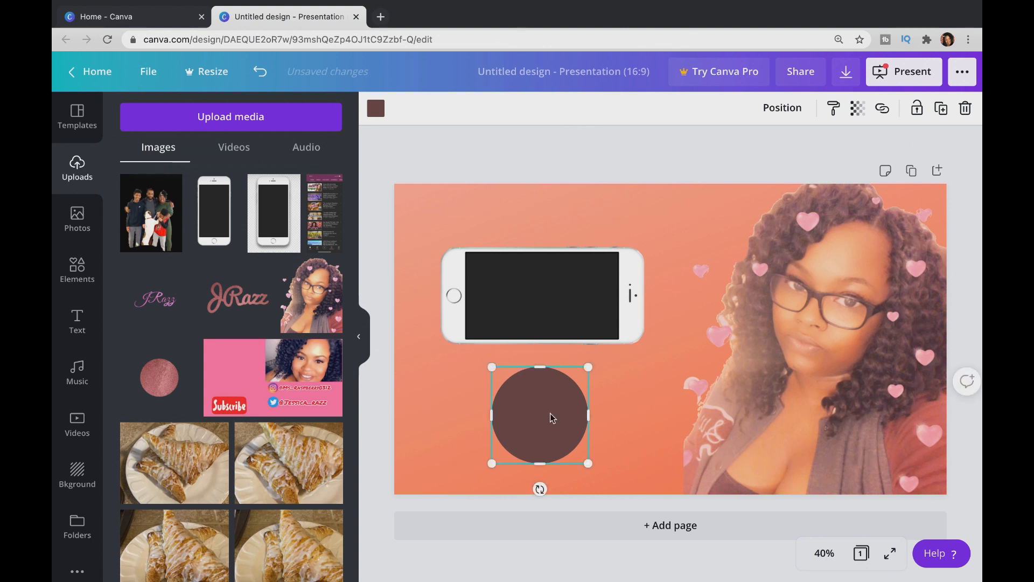
pyautogui.click(507, 216)
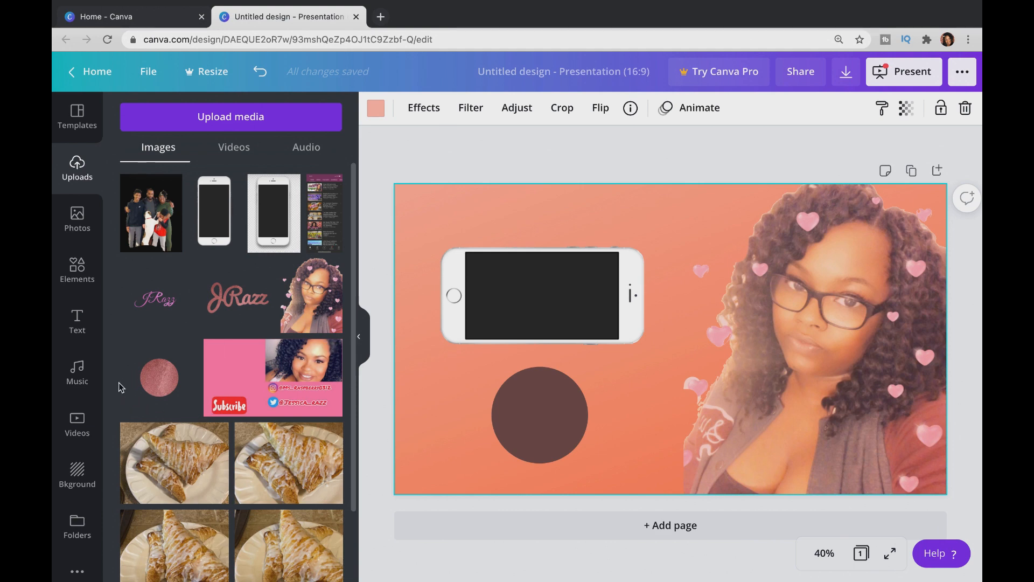
# - Add a heading text box and place it above the phone image
pyautogui.click(76, 318)
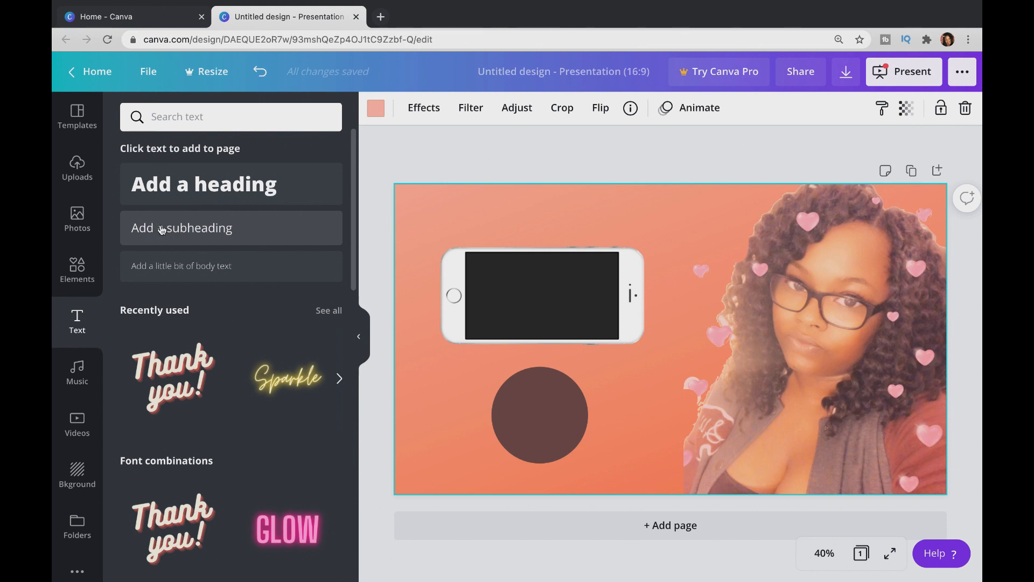
pyautogui.click(193, 201)
pyautogui.moveTo(626, 337); pyautogui.dragTo(595, 293)
pyautogui.click(683, 349)
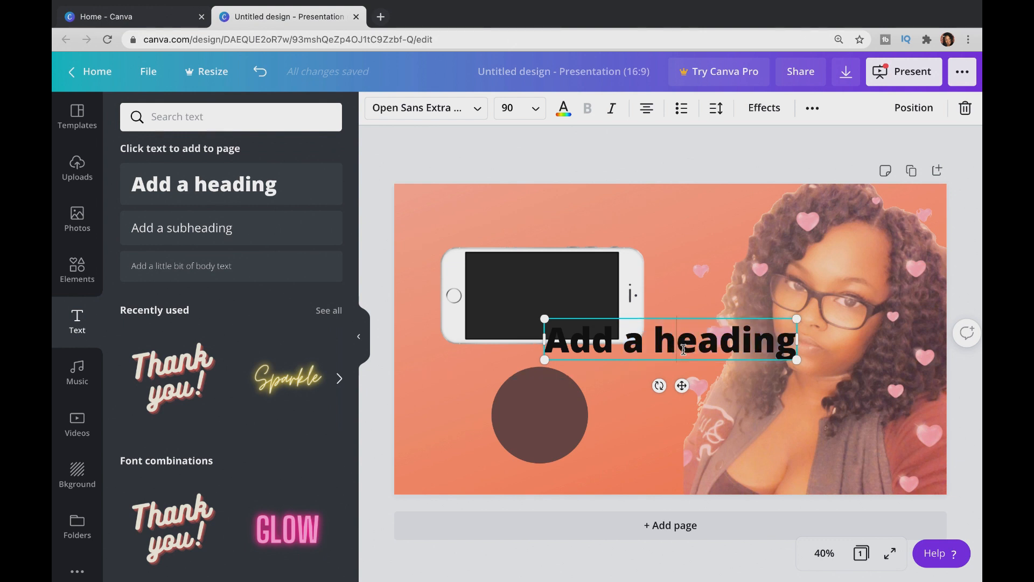
pyautogui.tripleClick(684, 350)
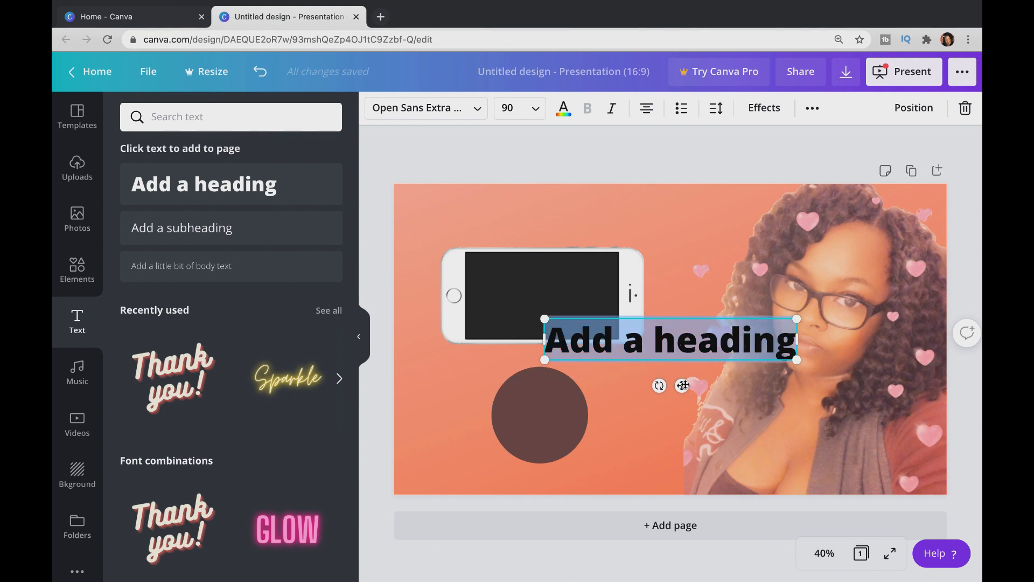
pyautogui.moveTo(684, 386); pyautogui.dragTo(564, 266)
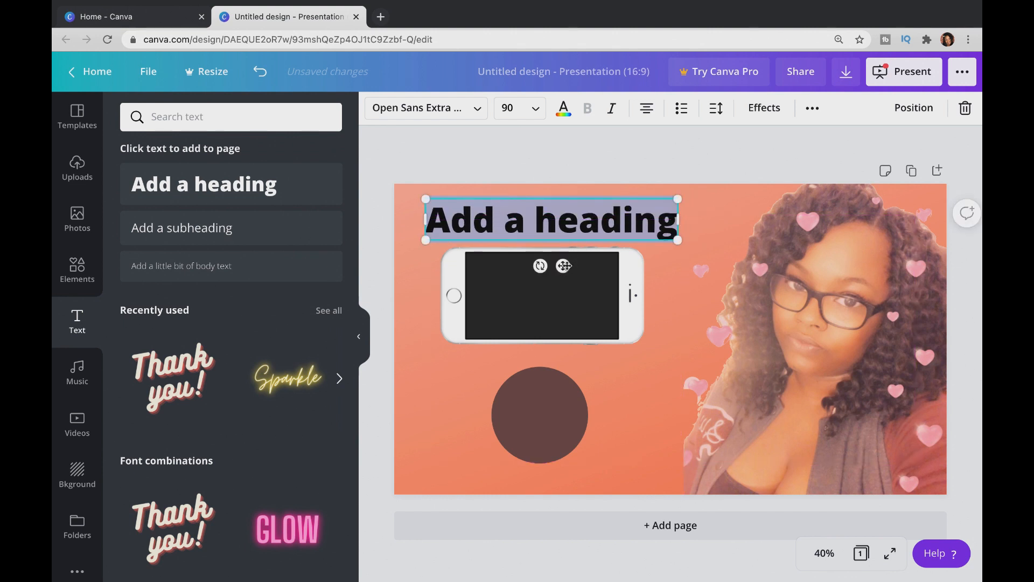
# - Replace the heading's placeholder text with "Watch This Next"
pyautogui.write('Watc')
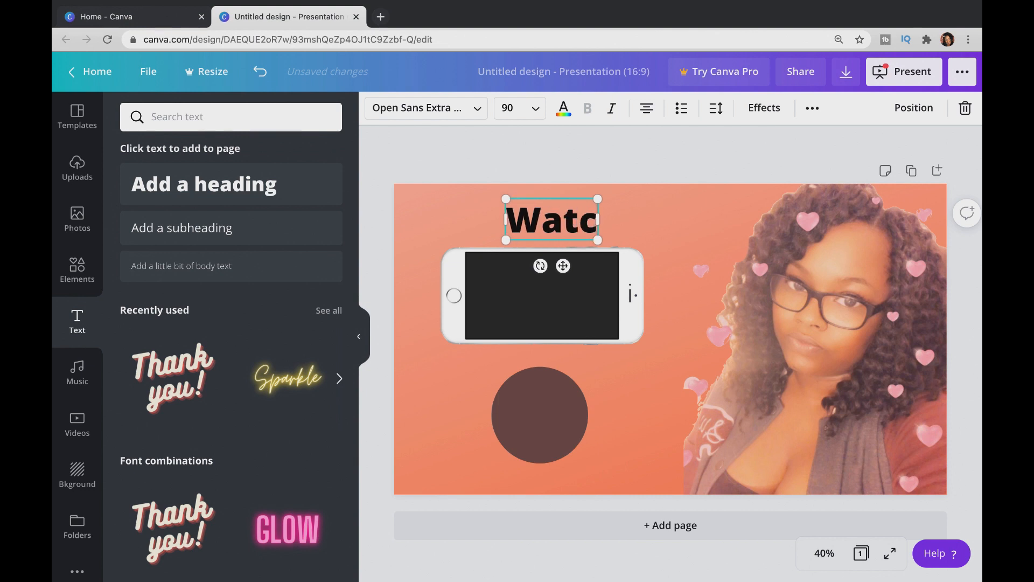
pyautogui.write('h')
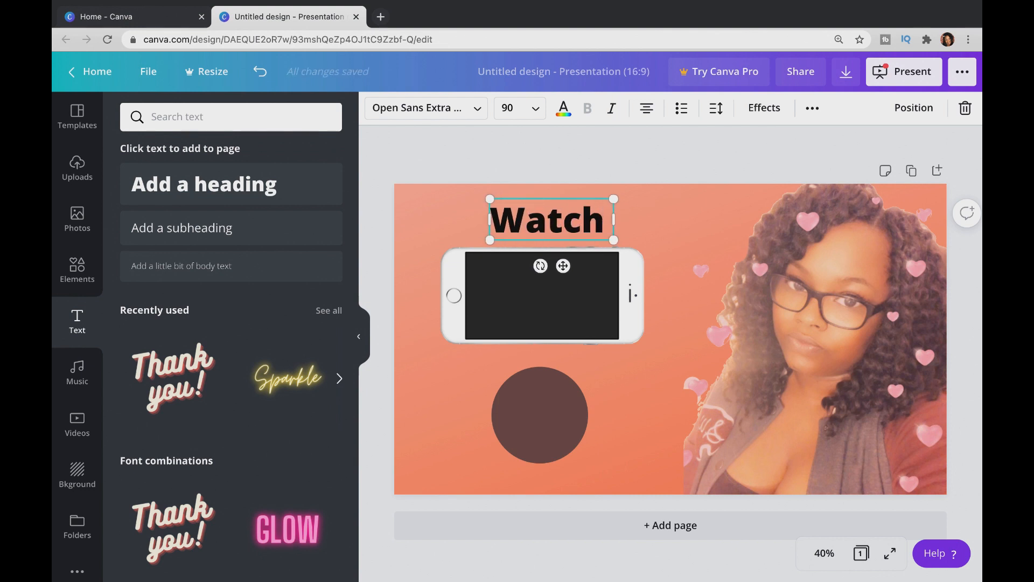
pyautogui.write(' Next')
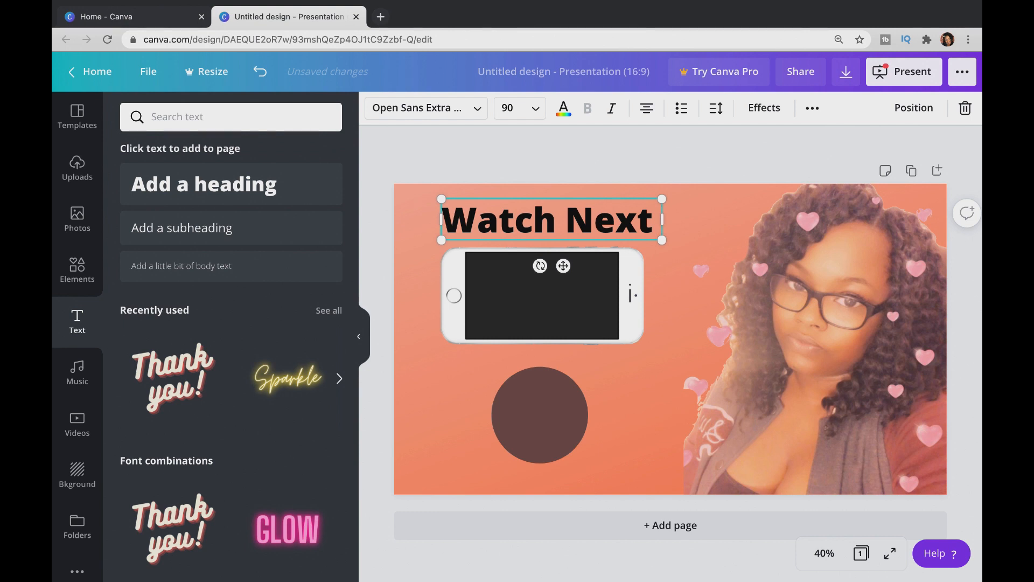
pyautogui.press('Left')
pyautogui.press('Left')
pyautogui.write('t')
pyautogui.press('BackSpace')
pyautogui.write('This')
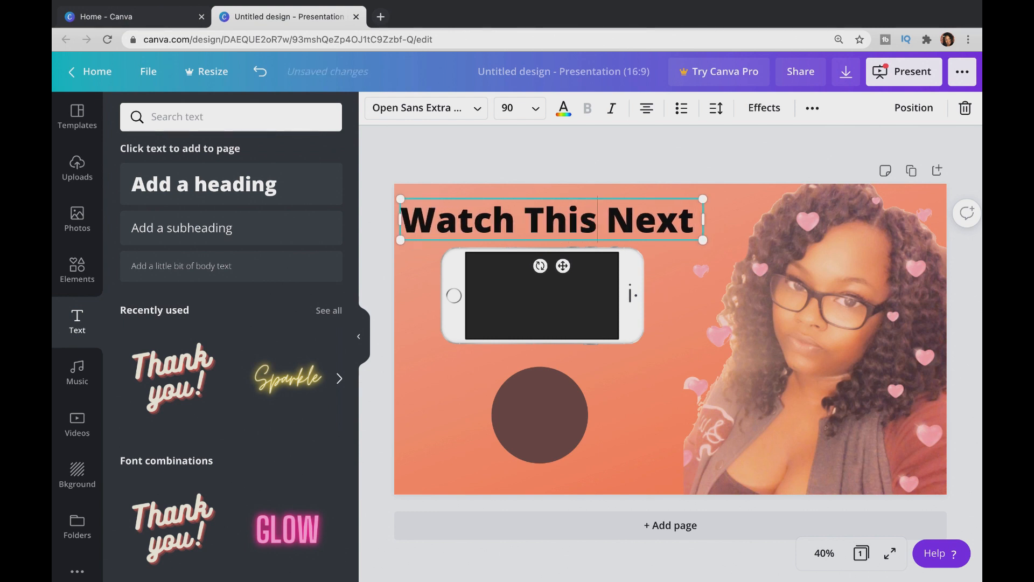
# - Shift the circle and the phone image slightly down, leaving more room beneath the "Watch This Next" heading
pyautogui.click(550, 414)
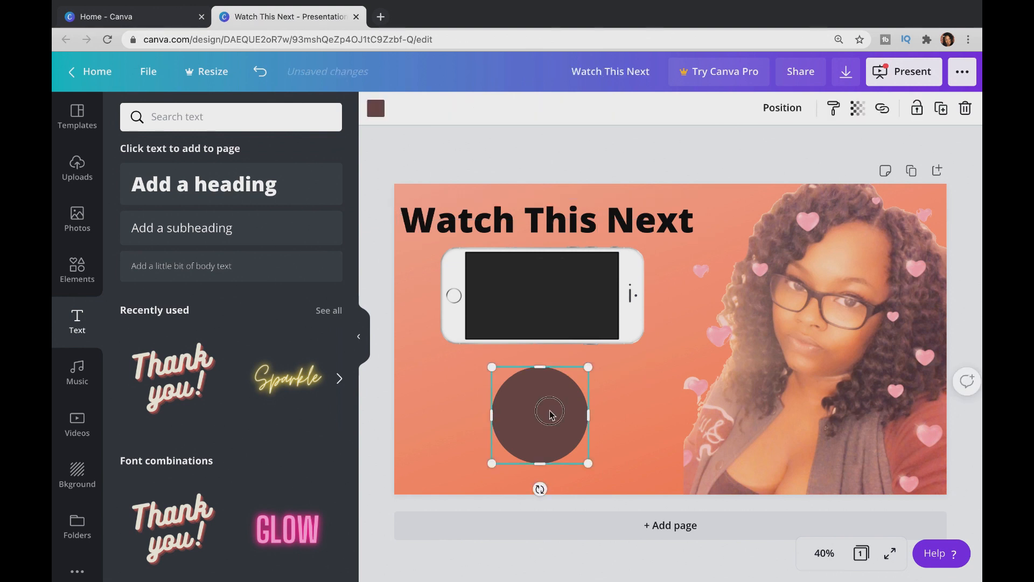
pyautogui.moveTo(550, 413); pyautogui.dragTo(552, 419)
pyautogui.click(549, 321)
pyautogui.moveTo(548, 321); pyautogui.dragTo(550, 331)
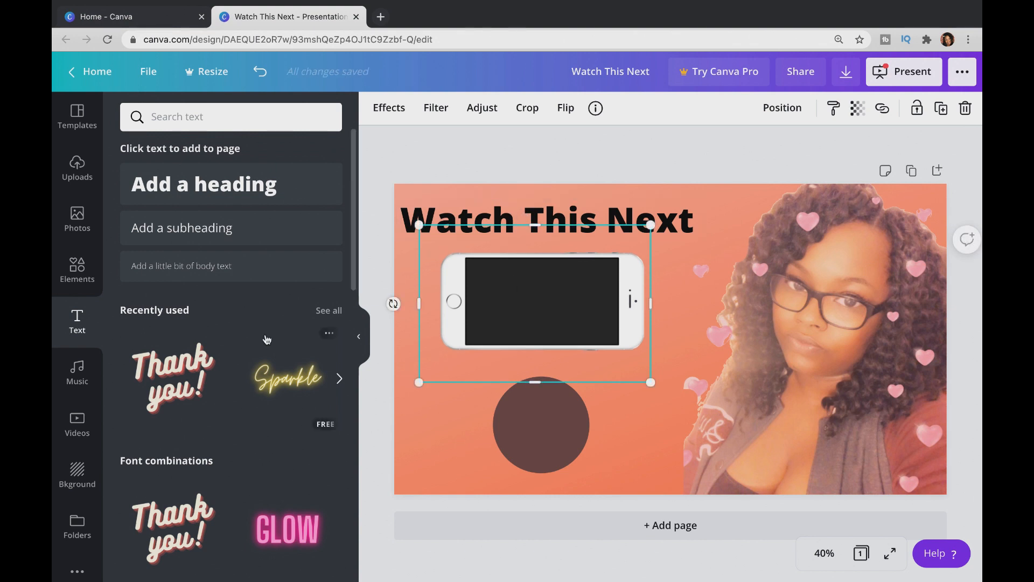
pyautogui.click(641, 408)
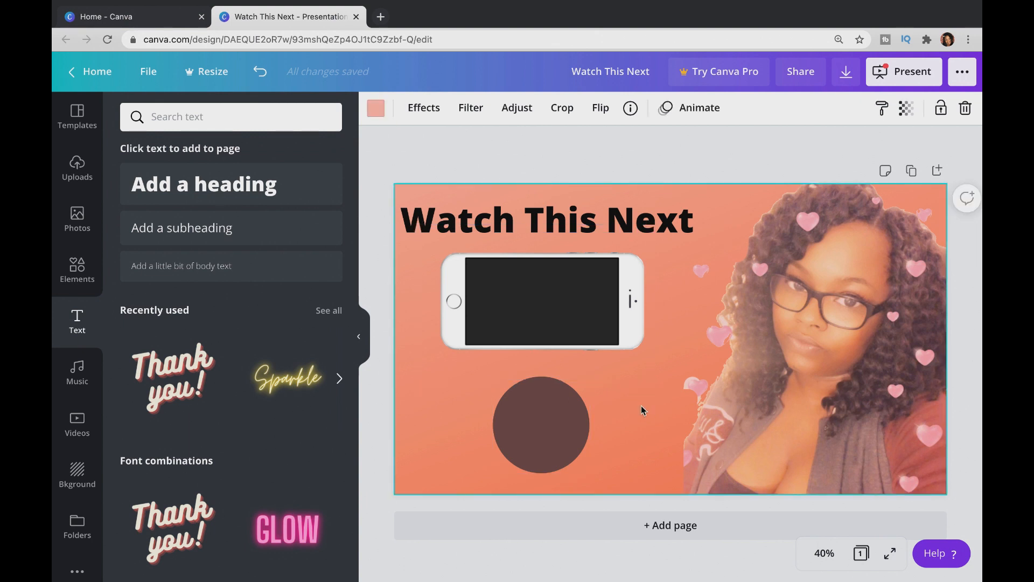
# - Browse the design elements and open the full Gradients collection
pyautogui.click(76, 285)
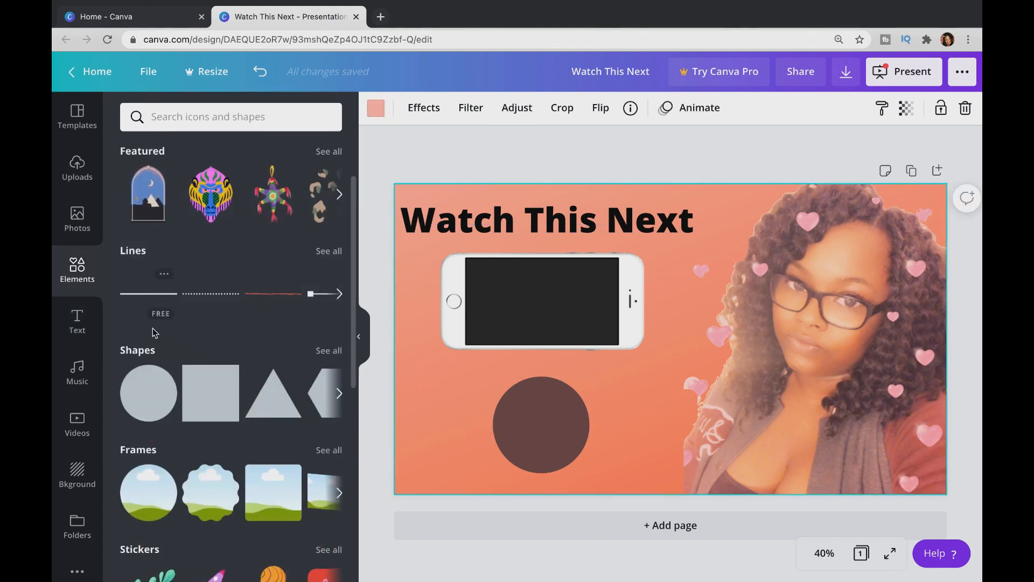
pyautogui.scroll(-7, 169, 336)
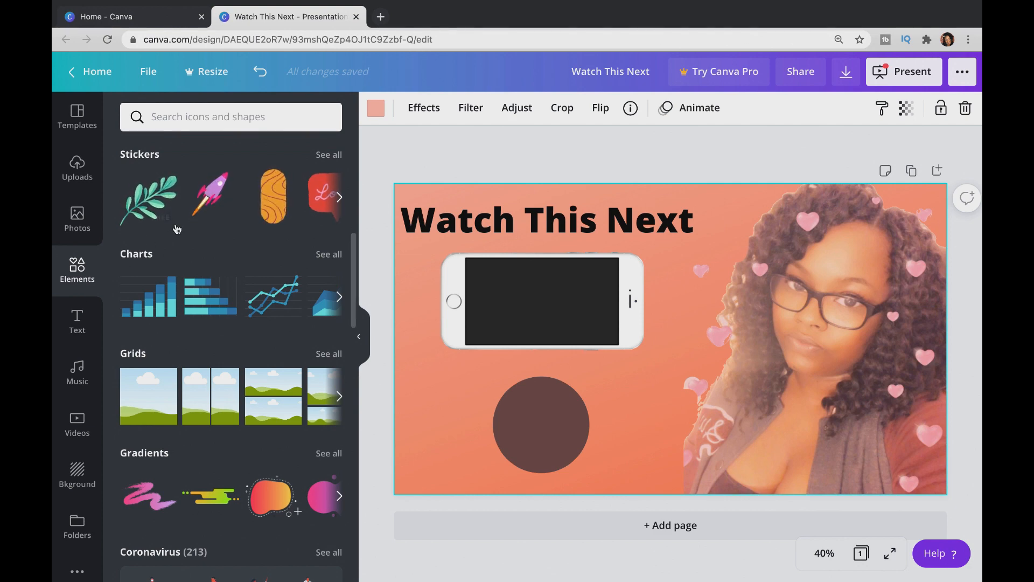
pyautogui.scroll(8, 199, 185)
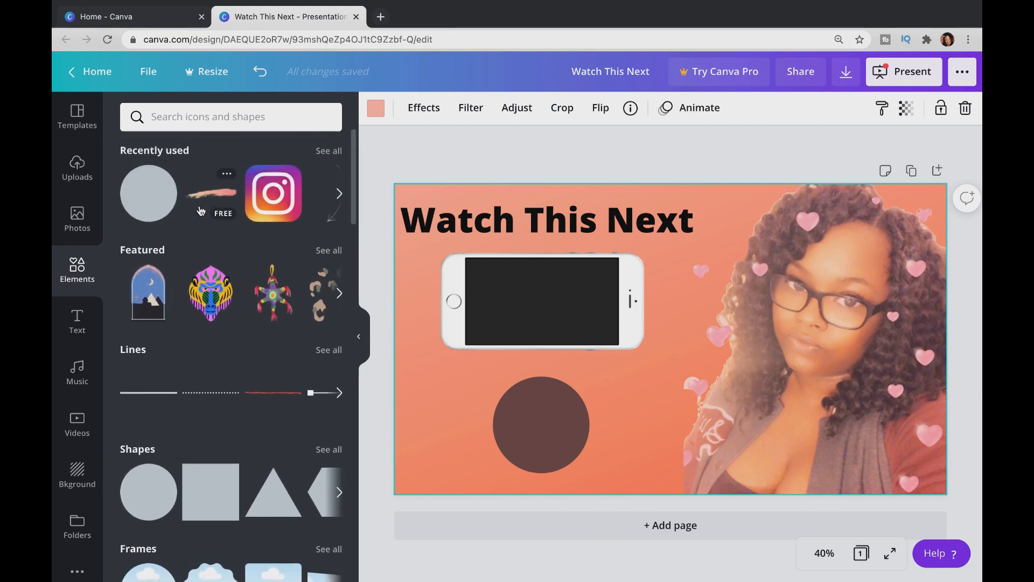
pyautogui.scroll(-10, 201, 210)
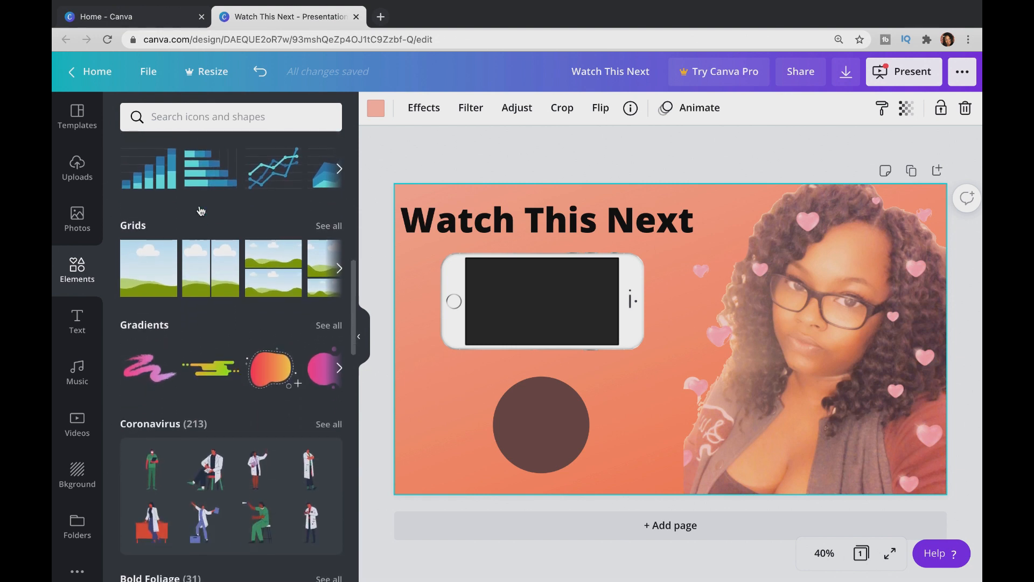
pyautogui.click(320, 324)
# - Find the wavy teal-to-pink brush stroke among the gradient graphics and add it to the page
pyautogui.scroll(-3, 320, 327)
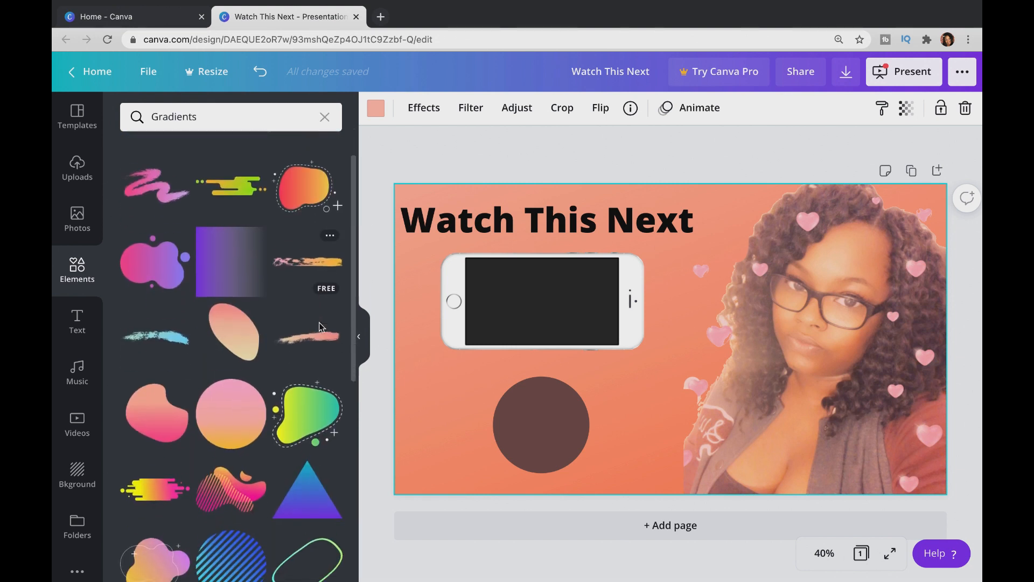
pyautogui.scroll(-5, 319, 323)
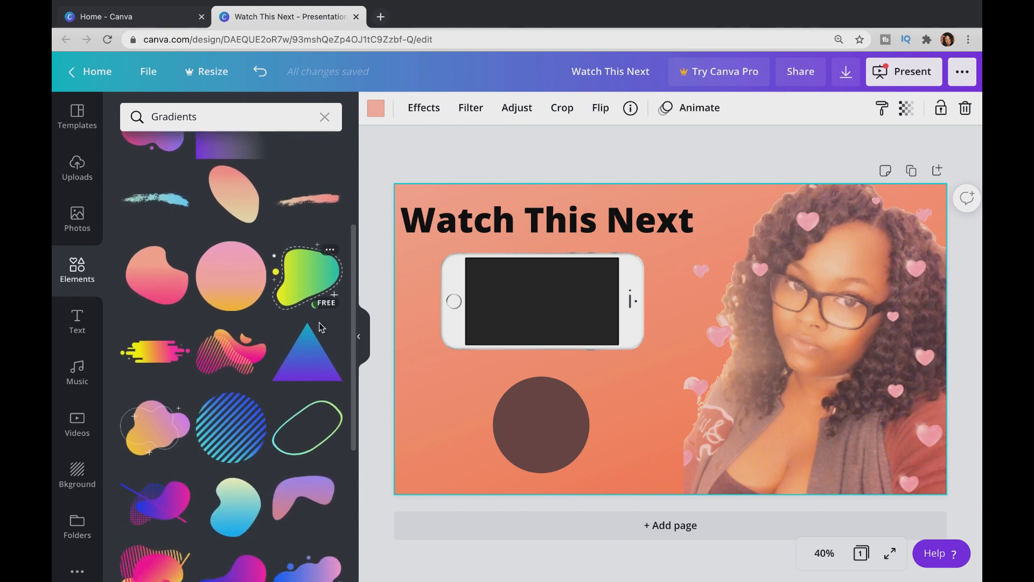
pyautogui.scroll(-4, 320, 328)
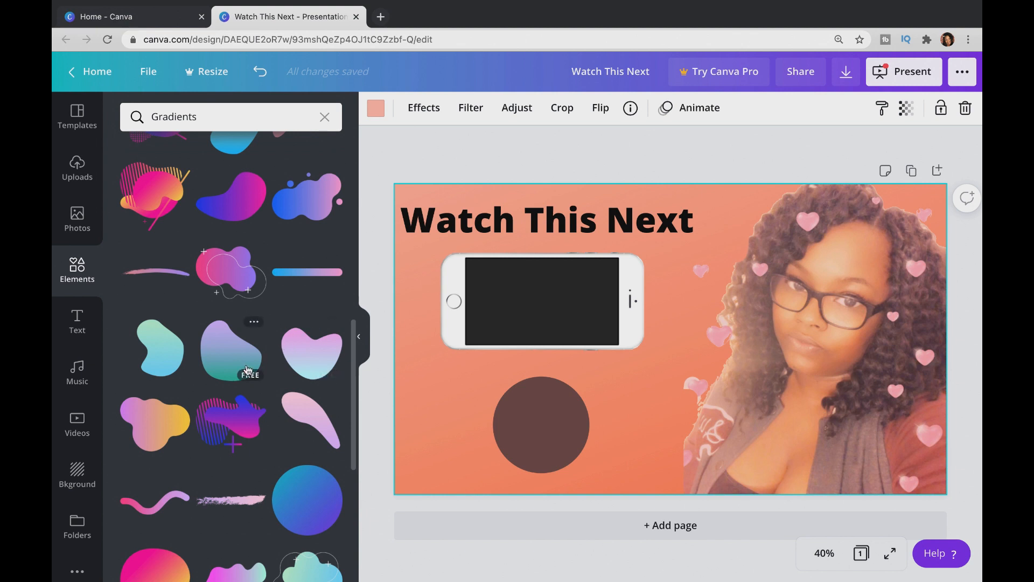
pyautogui.scroll(-5, 246, 369)
pyautogui.scroll(-1, 247, 369)
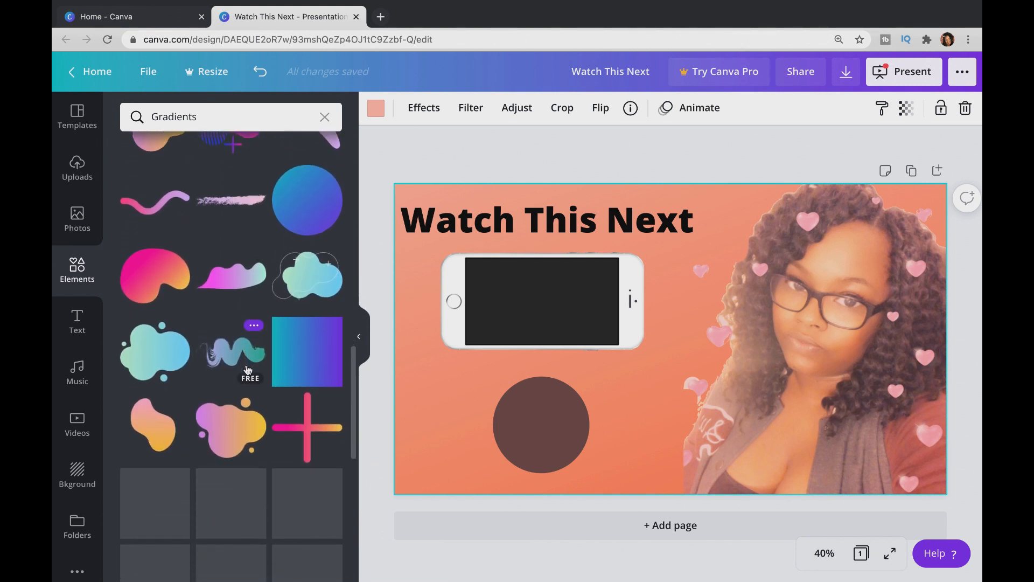
pyautogui.scroll(-5, 247, 370)
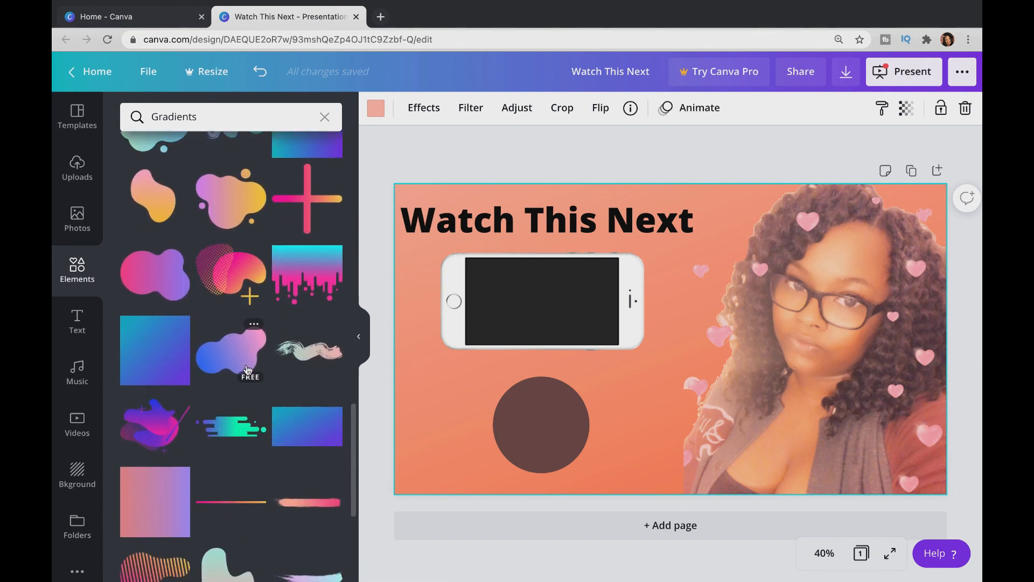
pyautogui.scroll(-2, 247, 370)
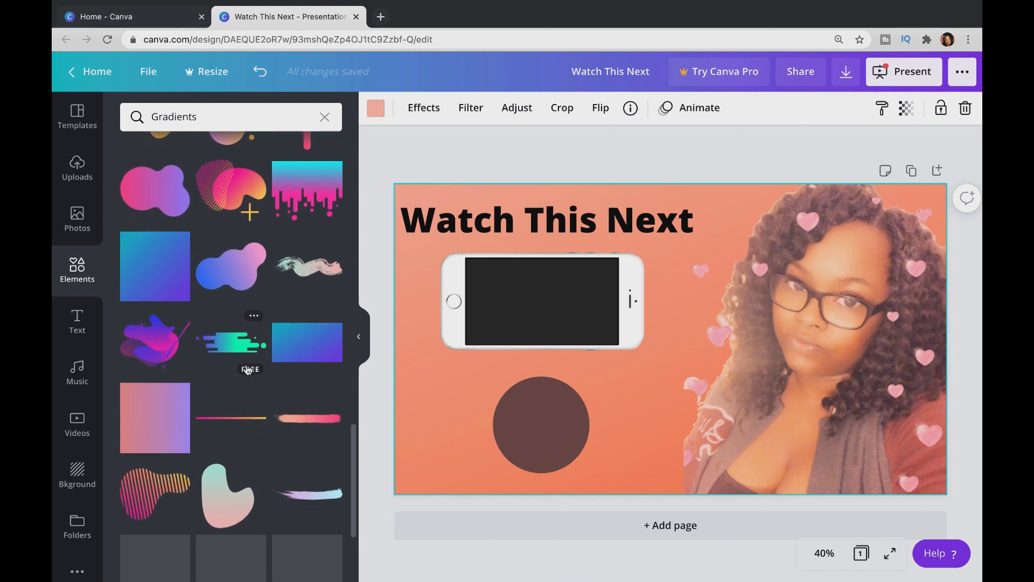
pyautogui.scroll(-1, 247, 369)
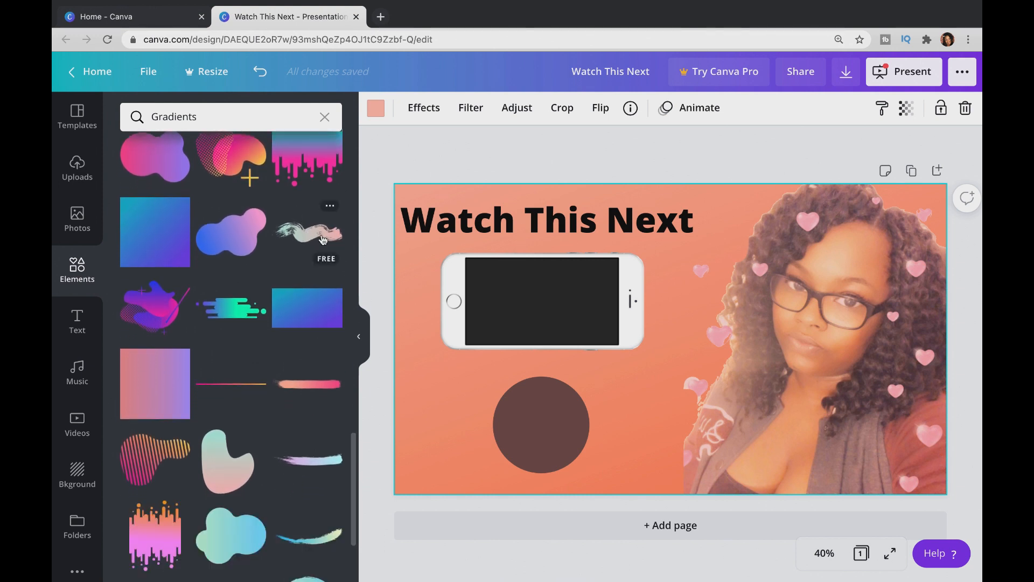
pyautogui.click(316, 232)
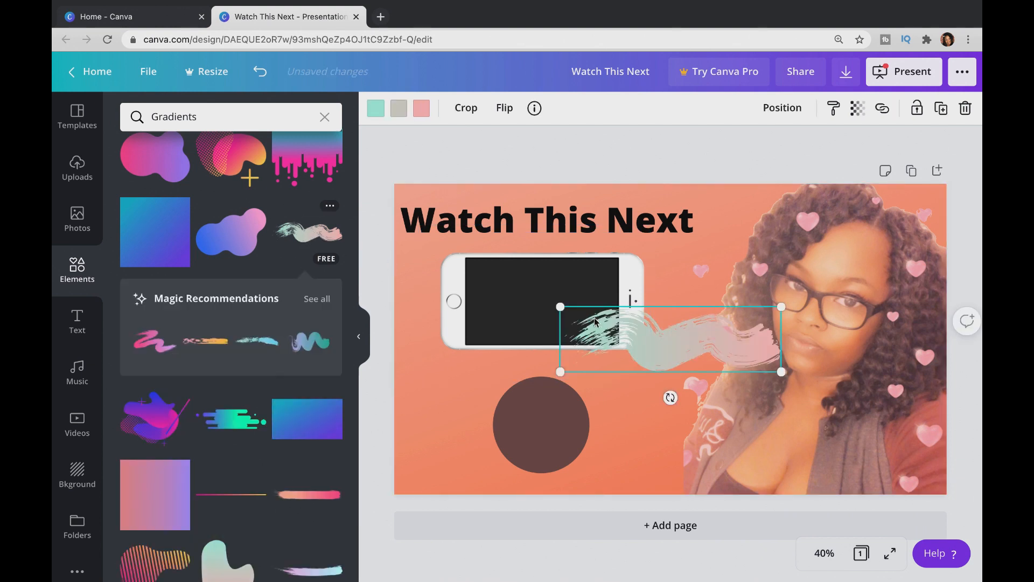
# - Enlarge the brush stroke and place it over the "Watch This Next" heading, flush with the page's left edge
pyautogui.moveTo(560, 371); pyautogui.dragTo(543, 378)
pyautogui.moveTo(645, 348)
pyautogui.mouseDown()
pyautogui.moveTo(540, 237)
pyautogui.moveTo(516, 230)
pyautogui.mouseUp()
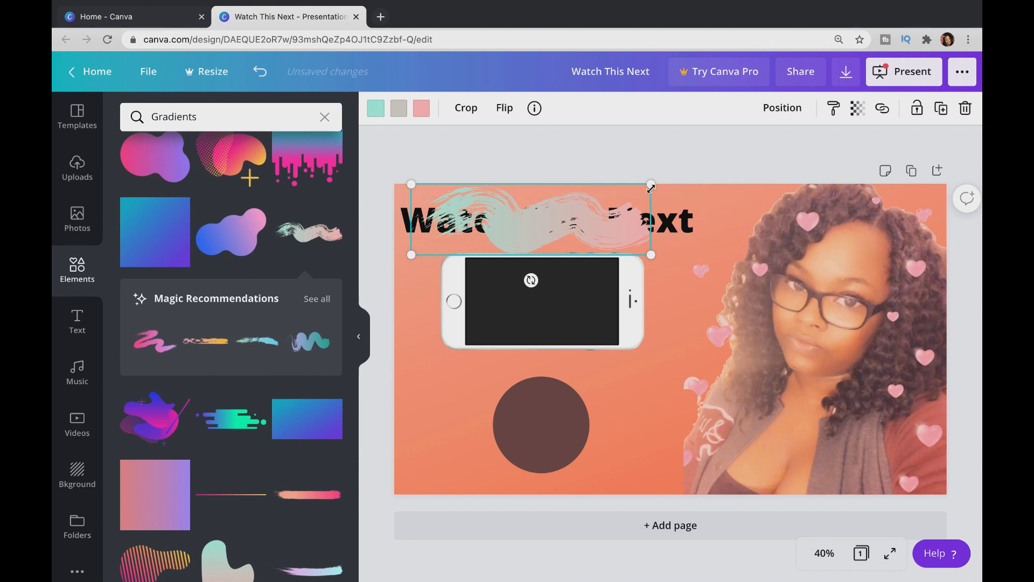
pyautogui.moveTo(650, 187); pyautogui.dragTo(676, 177)
pyautogui.moveTo(606, 221); pyautogui.dragTo(589, 223)
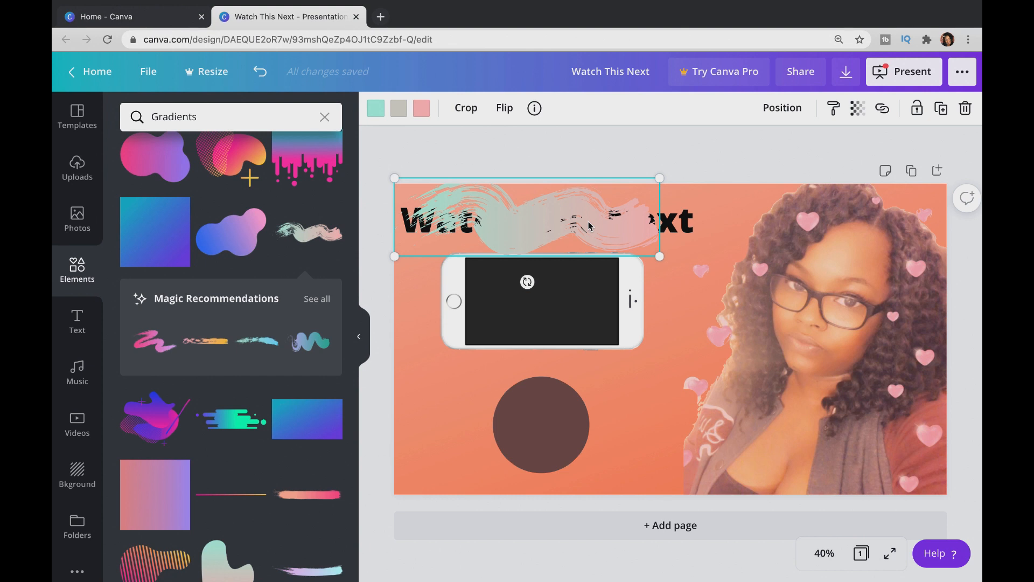
# - Send the brush stroke backward so that it sits behind the heading text
pyautogui.click(776, 108)
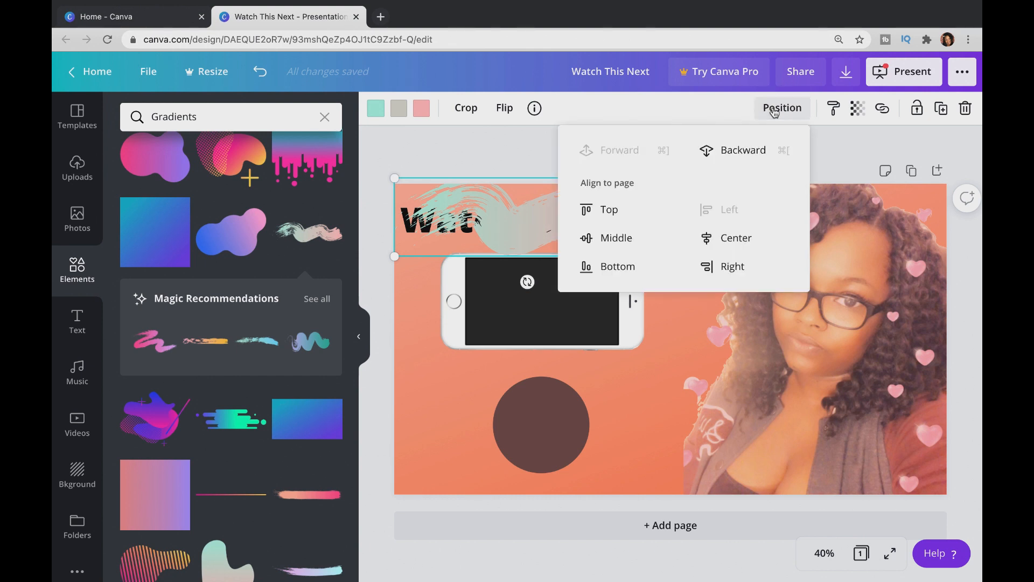
pyautogui.click(732, 151)
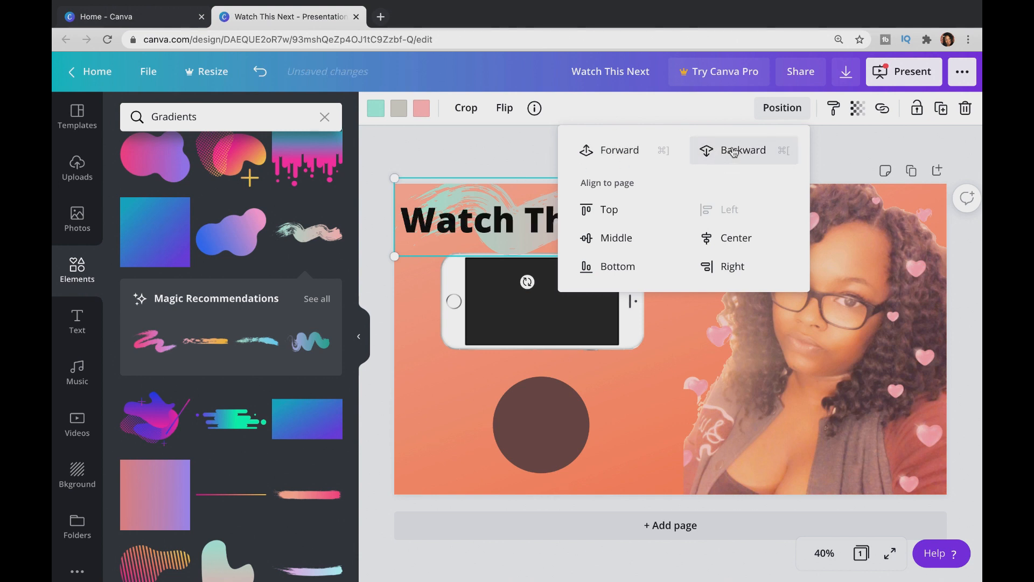
pyautogui.click(625, 474)
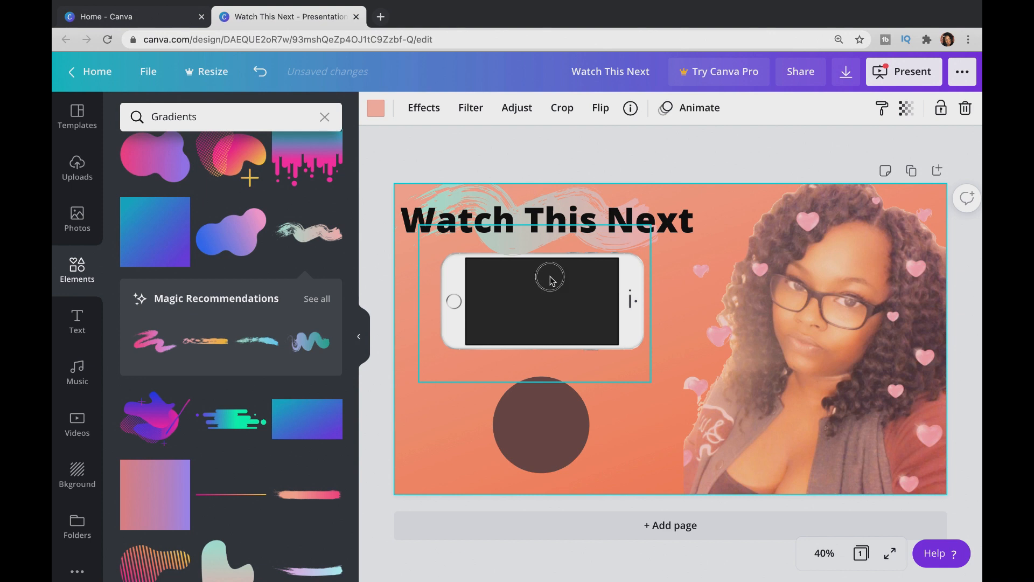
# - Move the phone image further down from the heading and lower the heading slightly over the brush stroke
pyautogui.moveTo(551, 280); pyautogui.dragTo(550, 289)
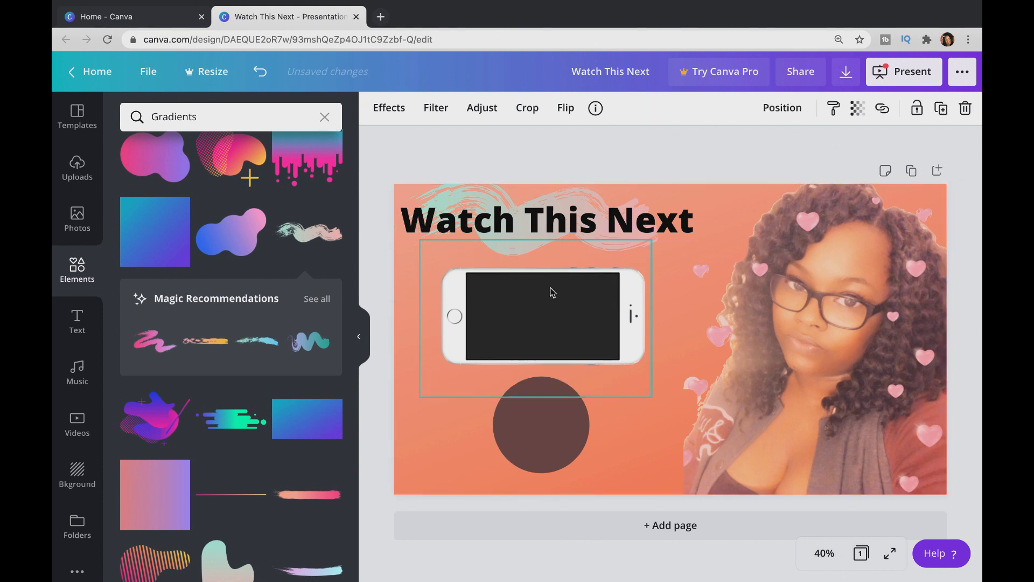
pyautogui.click(547, 225)
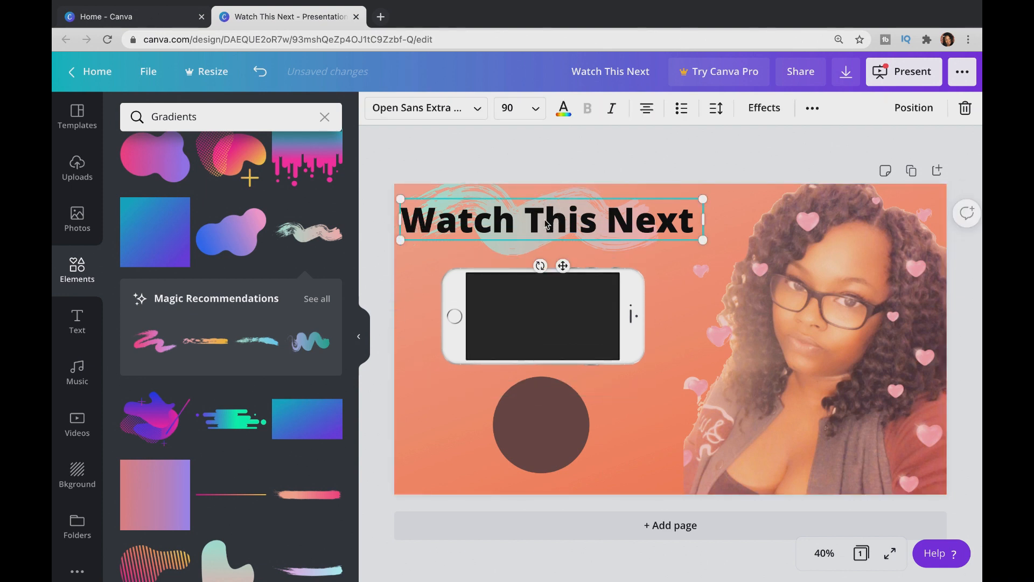
pyautogui.moveTo(562, 269); pyautogui.dragTo(564, 271)
pyautogui.click(674, 276)
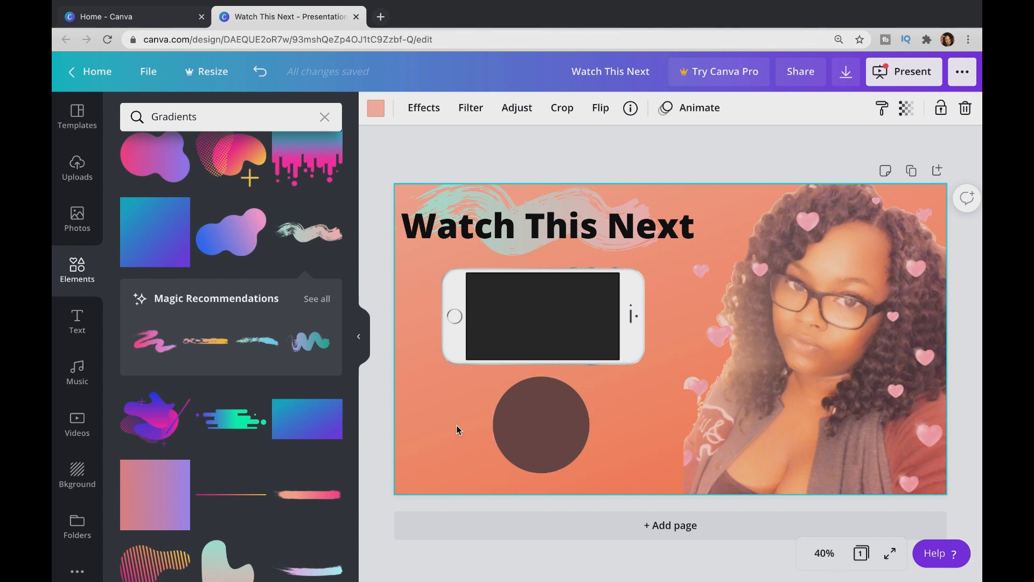
# - Move the circle up until it sits just beneath the phone image
pyautogui.moveTo(318, 392)
pyautogui.click(557, 444)
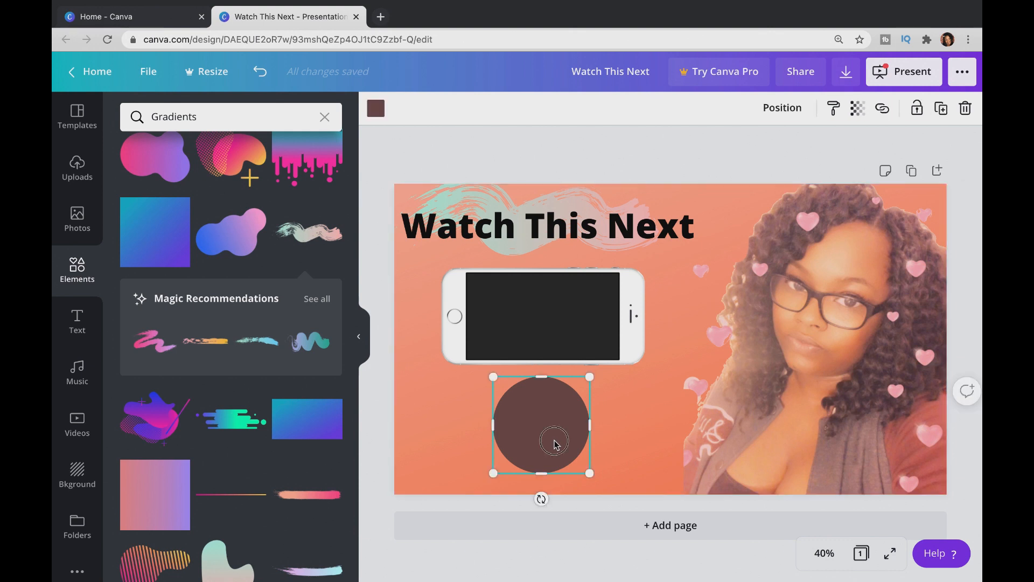
pyautogui.moveTo(555, 442); pyautogui.dragTo(555, 432)
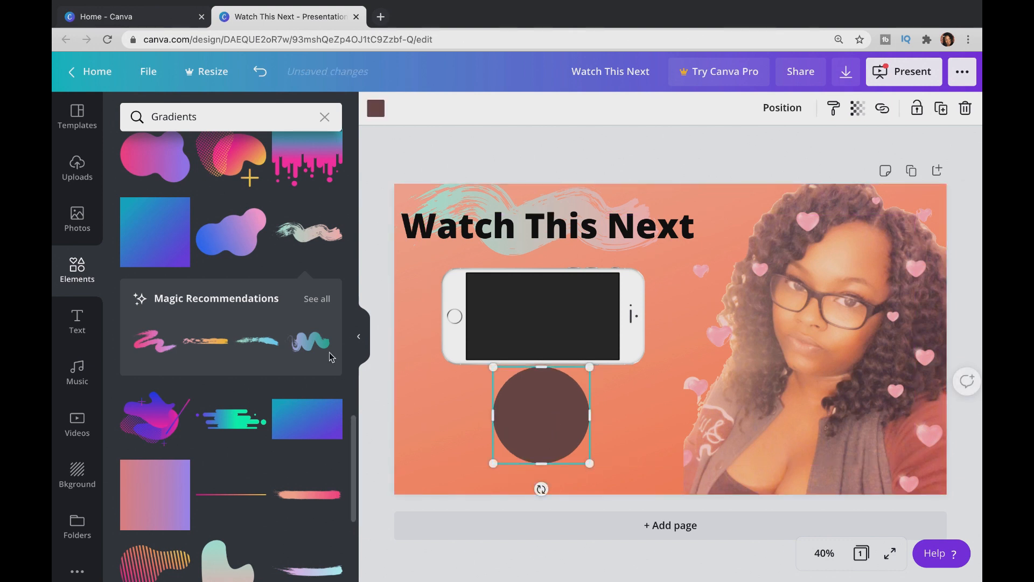
# - Add a subheading text box, without keeping an extra heading, and place it directly beneath the circle
pyautogui.click(74, 320)
pyautogui.click(209, 193)
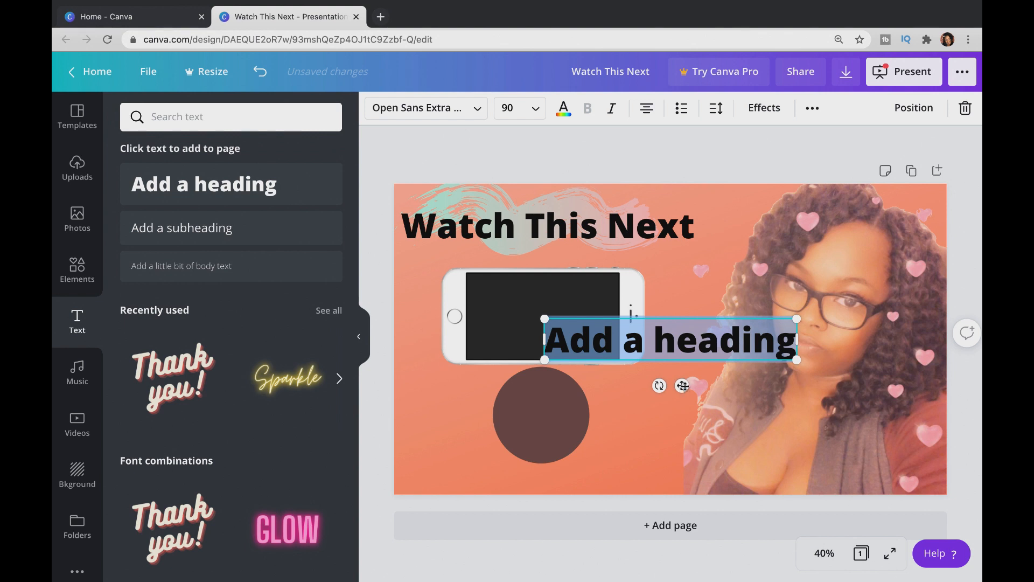
pyautogui.click(965, 109)
pyautogui.click(182, 227)
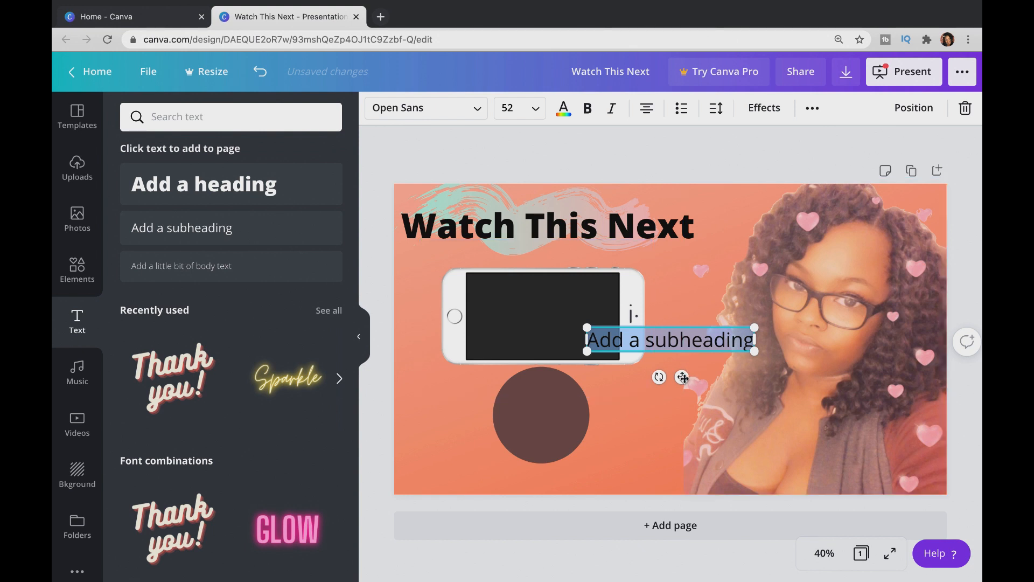
pyautogui.moveTo(683, 377); pyautogui.dragTo(544, 518)
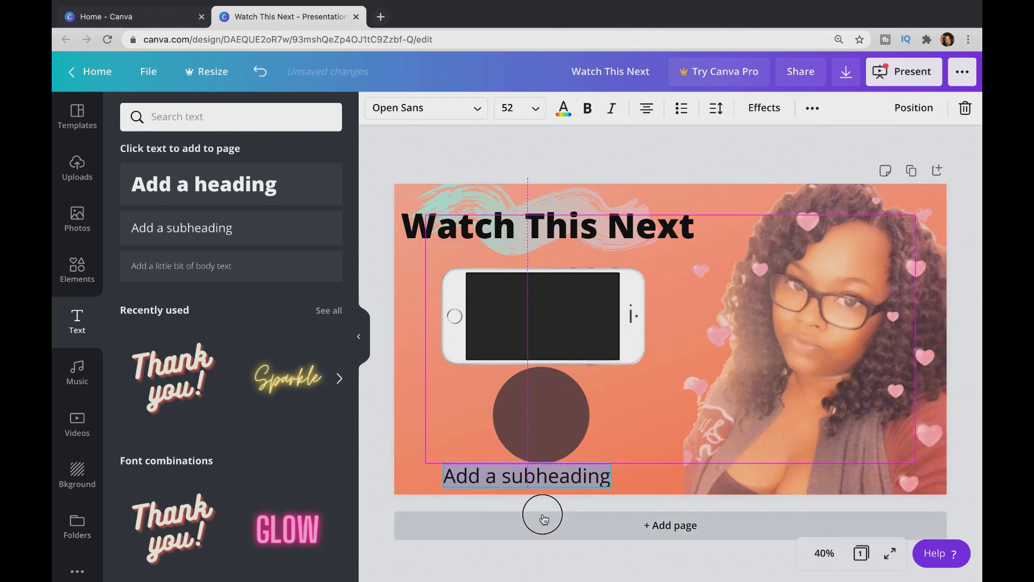
# - Replace the subheading's placeholder text with "Subscribe" and widen its text box to center the word under the circle
pyautogui.moveTo(737, 560)
pyautogui.write('Su')
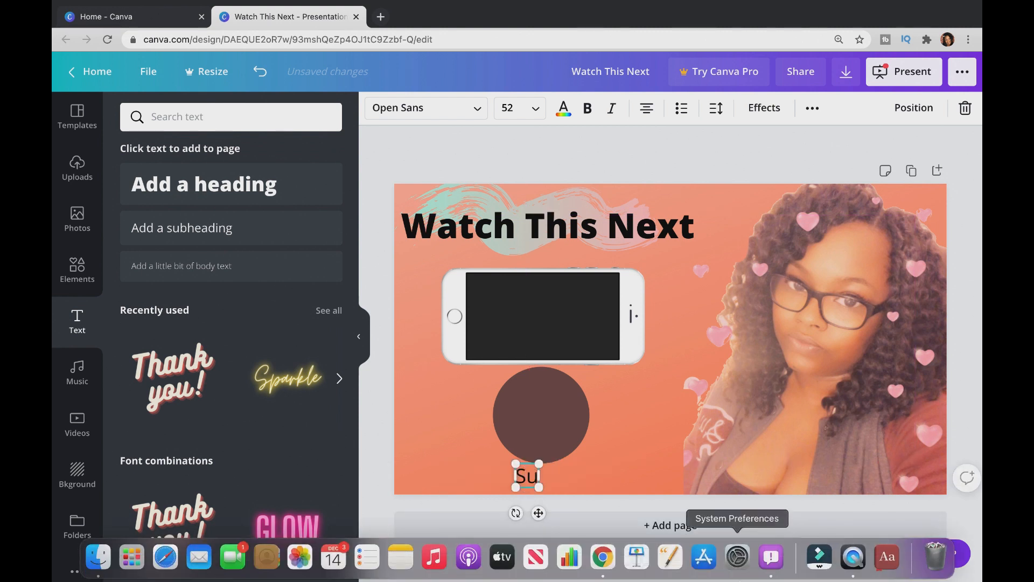
pyautogui.write('bscribe')
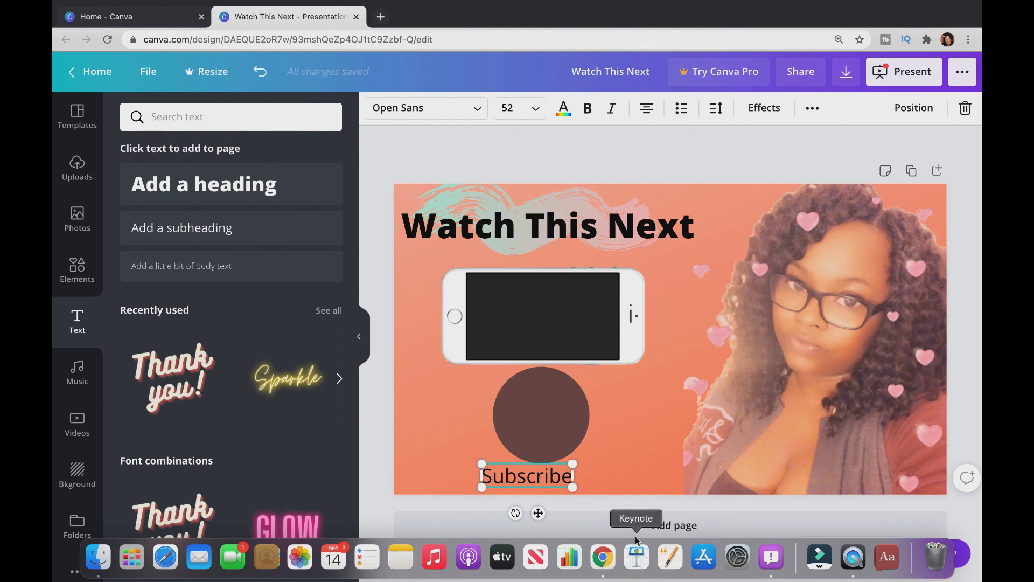
pyautogui.moveTo(575, 476); pyautogui.dragTo(601, 476)
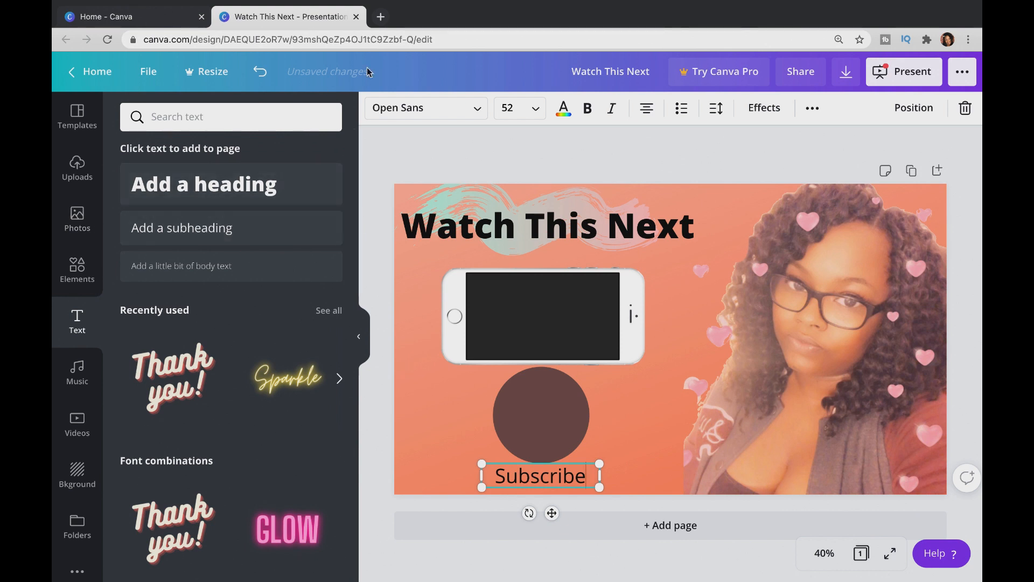
# - Try document colors on the "Subscribe" text and set it to the muted mauve from the photo colors
pyautogui.click(564, 107)
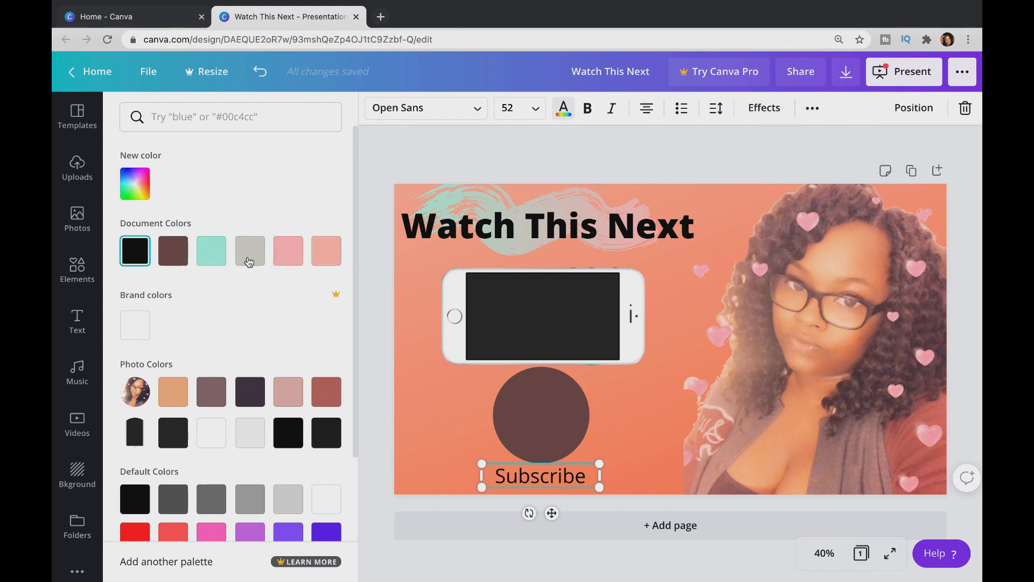
pyautogui.click(249, 260)
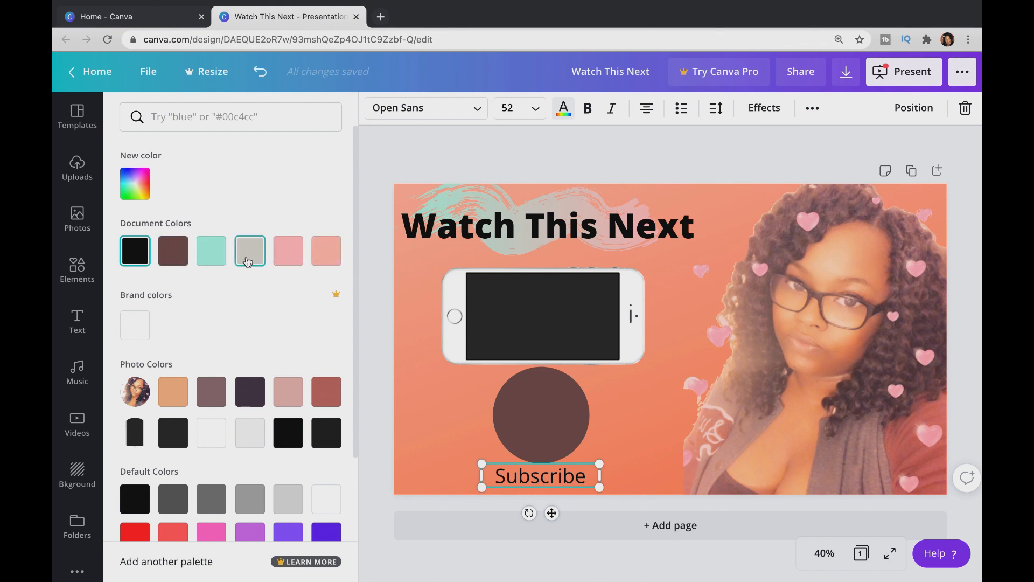
pyautogui.click(326, 251)
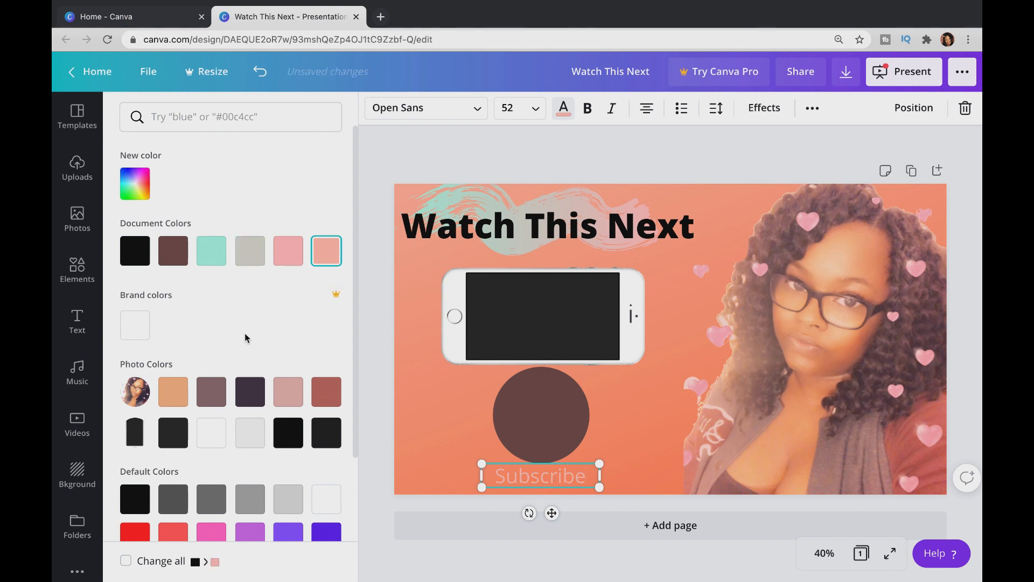
pyautogui.click(211, 392)
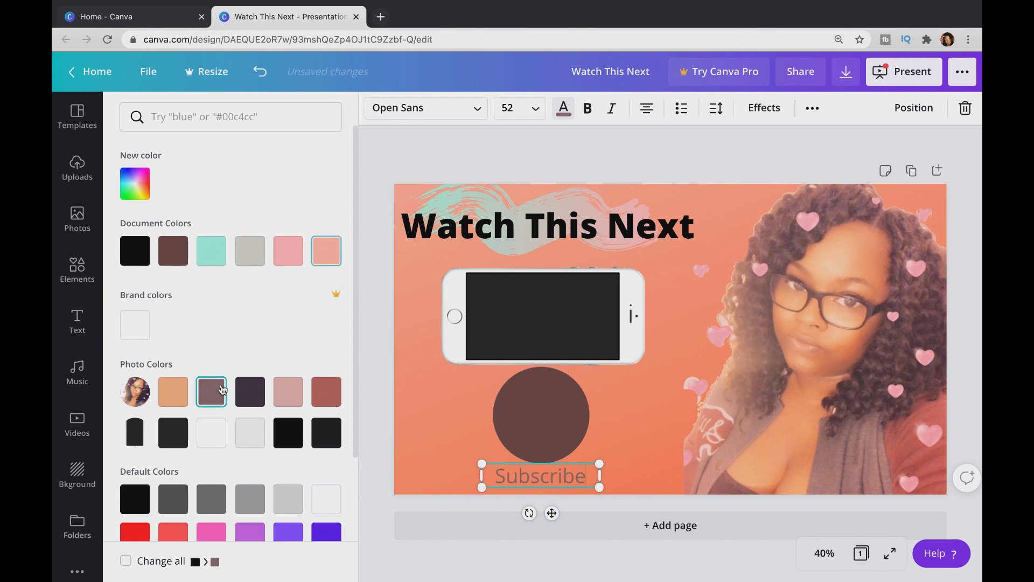
# - Set the "Subscribe" text to the dark purple photo color and change its font to Bukhari Script
pyautogui.click(256, 392)
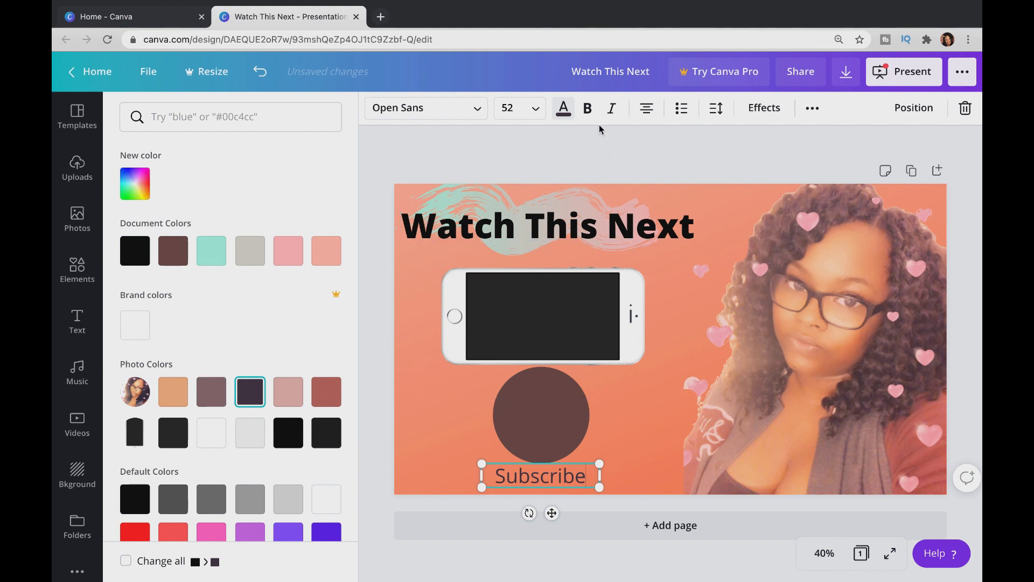
pyautogui.click(589, 111)
pyautogui.click(477, 107)
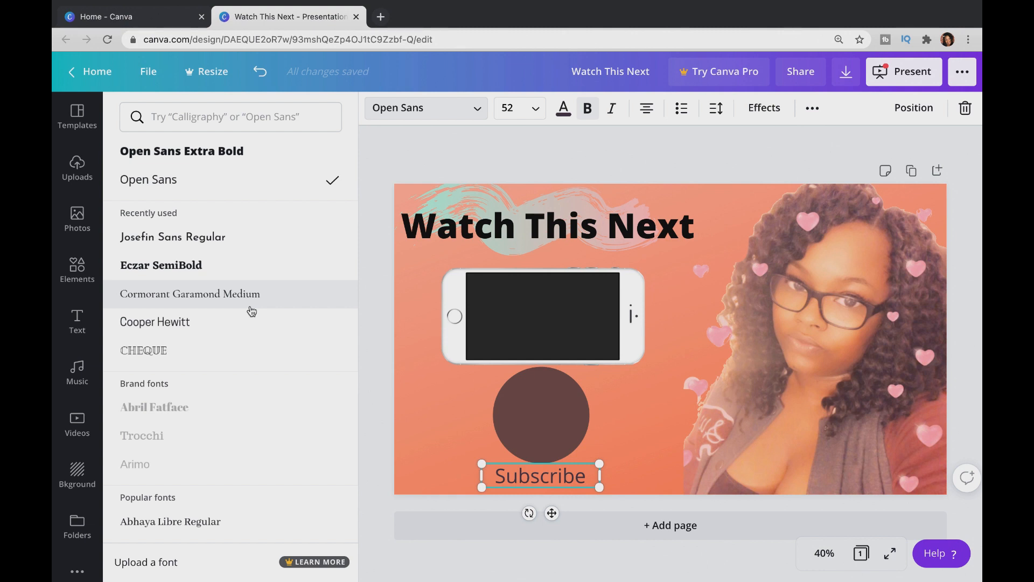
pyautogui.scroll(-3, 239, 339)
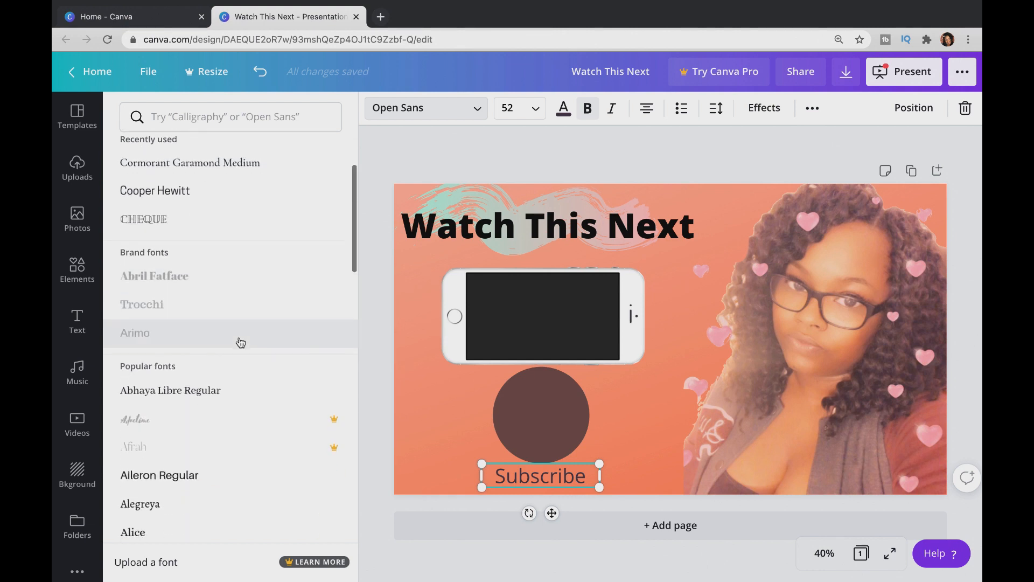
pyautogui.scroll(-7, 240, 342)
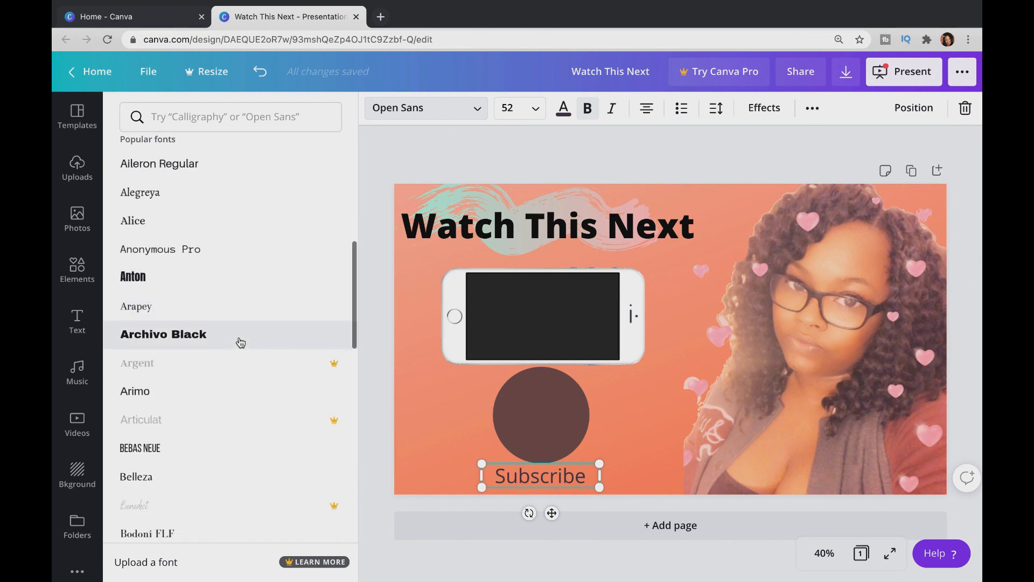
pyautogui.scroll(-4, 240, 342)
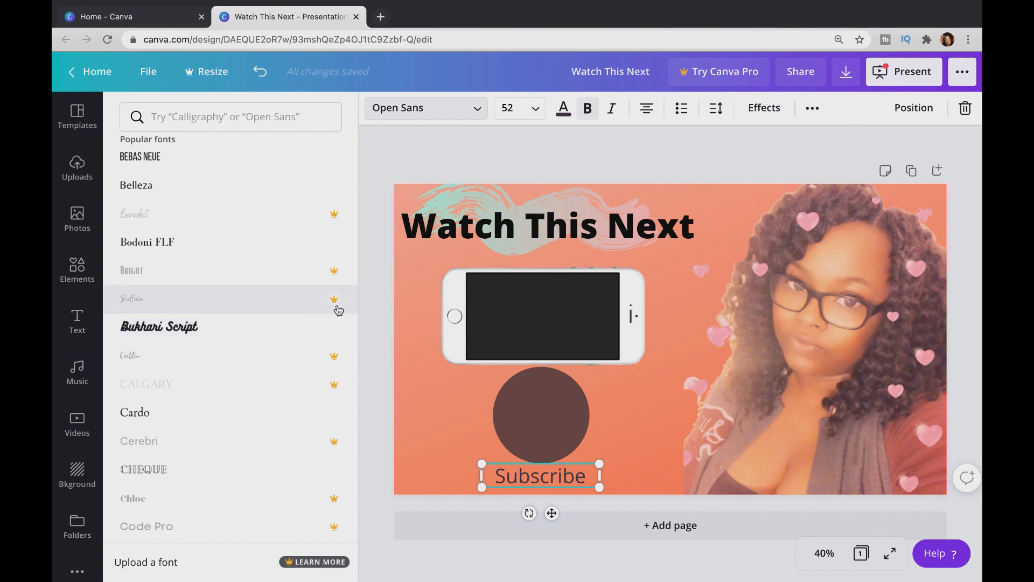
pyautogui.click(257, 328)
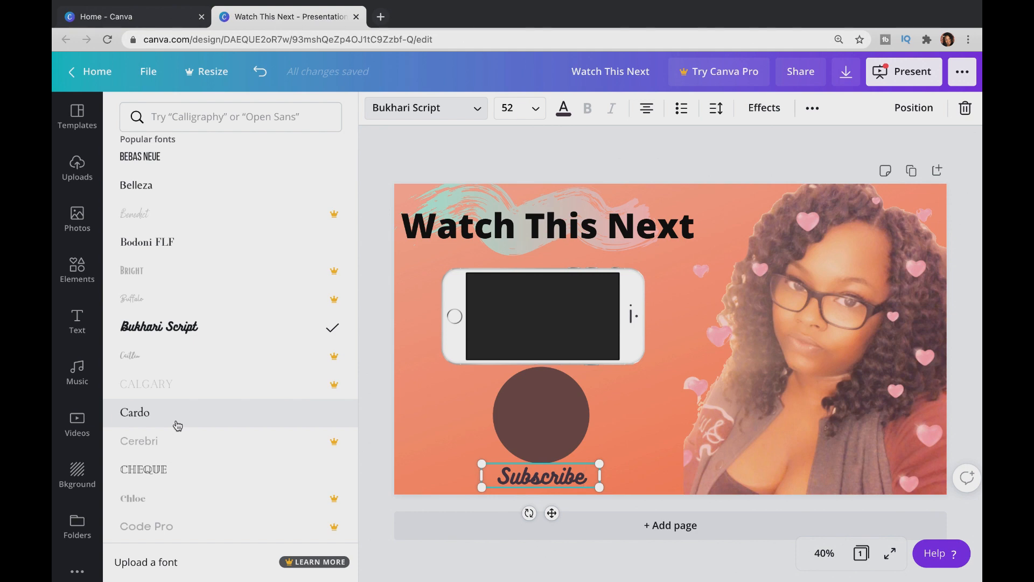
# - Add the lavender-to-aqua brush stroke from the Gradients elements and place it behind the "Subscribe" text
pyautogui.click(87, 269)
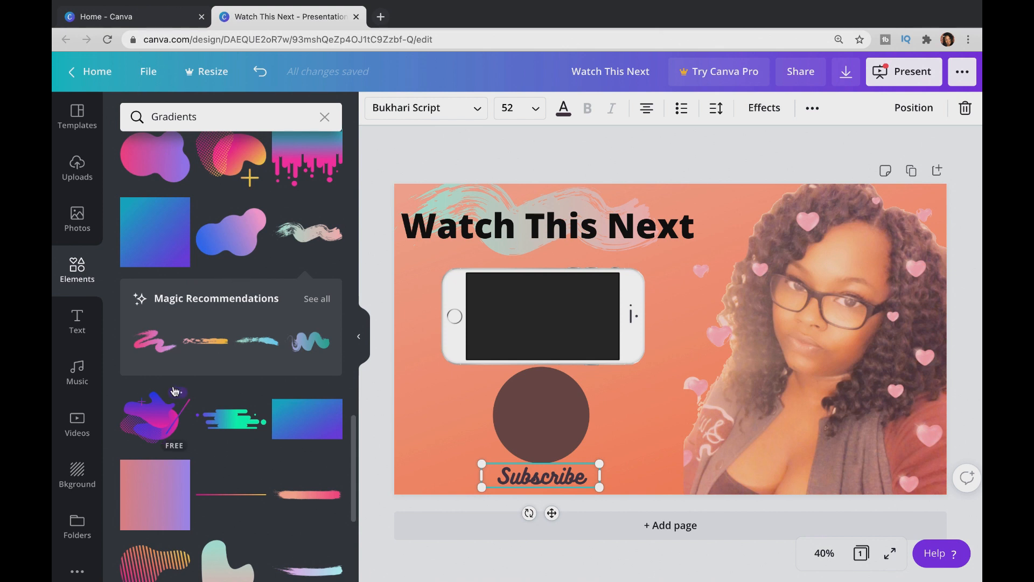
pyautogui.scroll(-3, 171, 404)
pyautogui.scroll(-3, 172, 389)
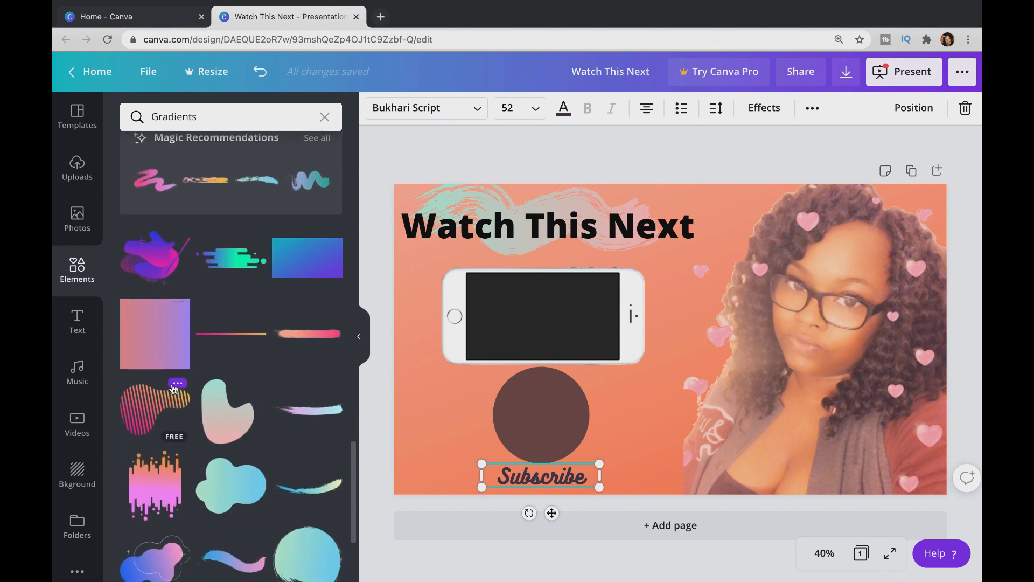
pyautogui.scroll(-2, 173, 389)
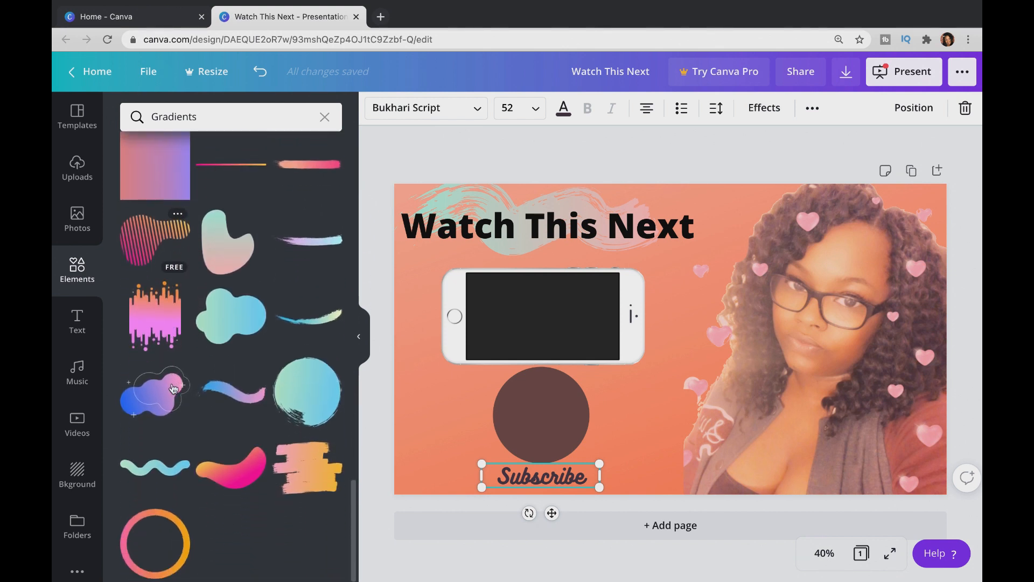
pyautogui.click(308, 240)
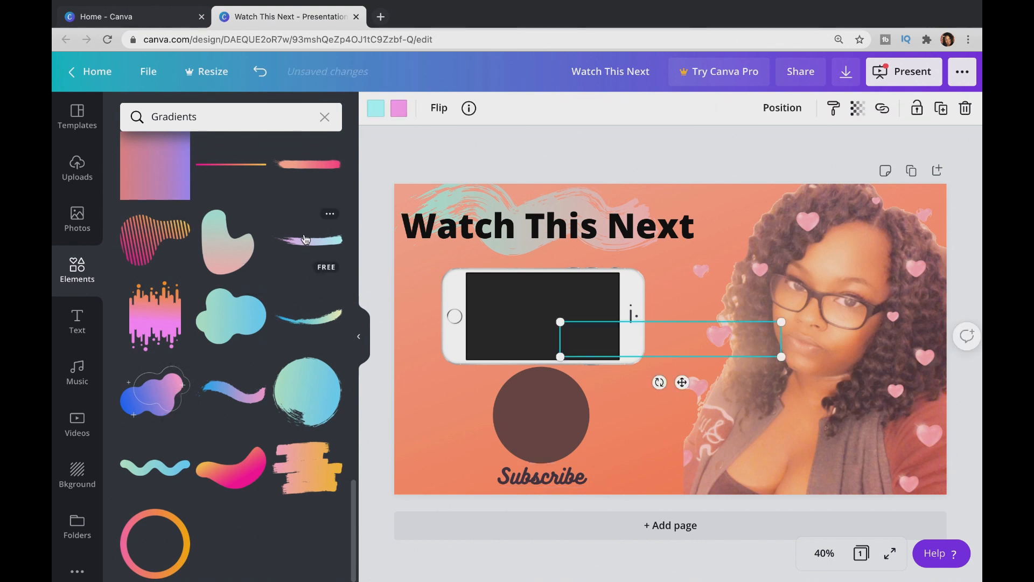
pyautogui.moveTo(676, 325)
pyautogui.mouseDown()
pyautogui.moveTo(609, 431)
pyautogui.moveTo(554, 476)
pyautogui.moveTo(545, 468)
pyautogui.mouseUp()
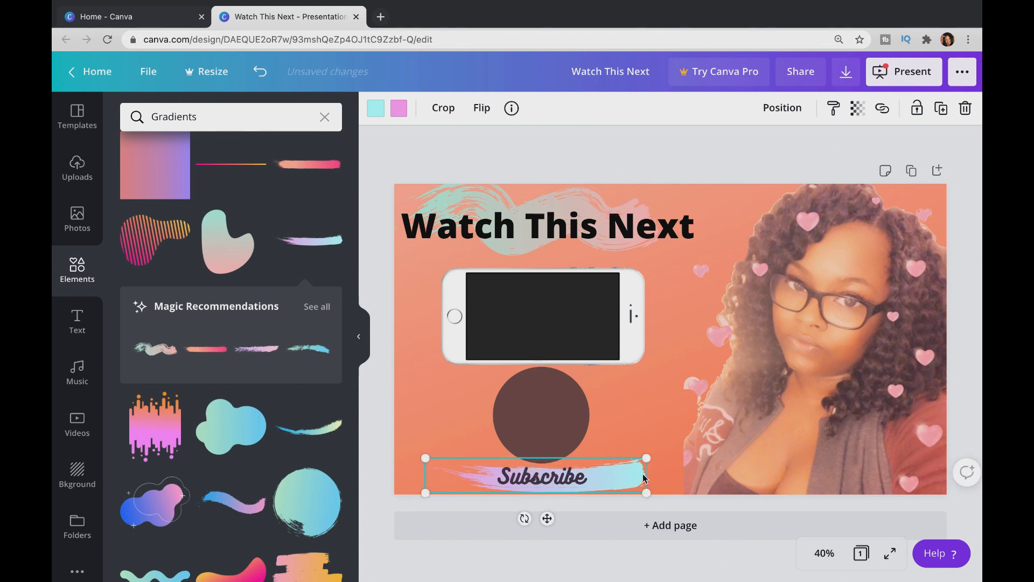
# - Shrink the brush stroke to fit around "Subscribe" and nudge the stroke and text into alignment beneath the circle
pyautogui.moveTo(646, 457); pyautogui.dragTo(611, 464)
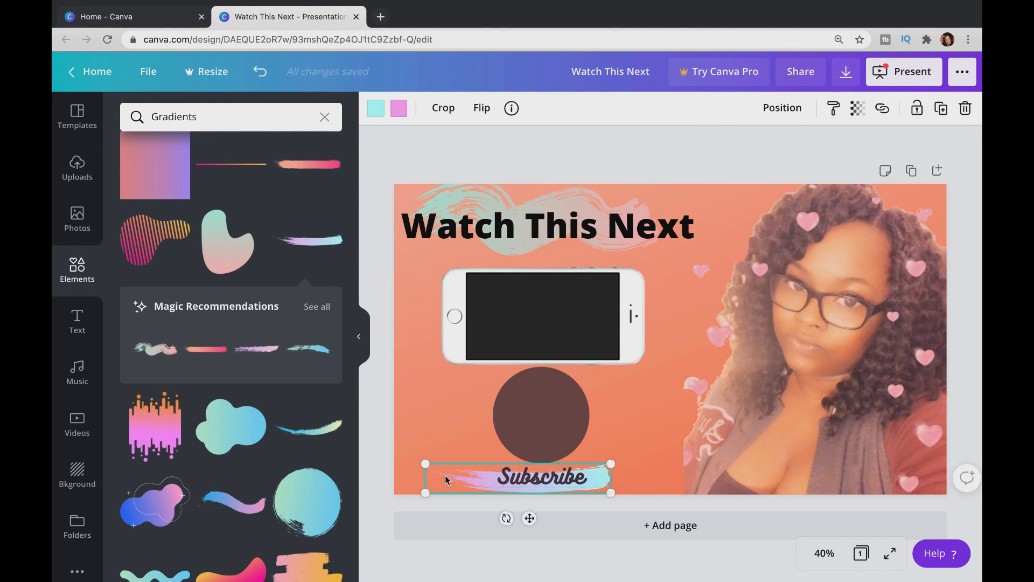
pyautogui.moveTo(445, 475); pyautogui.dragTo(449, 474)
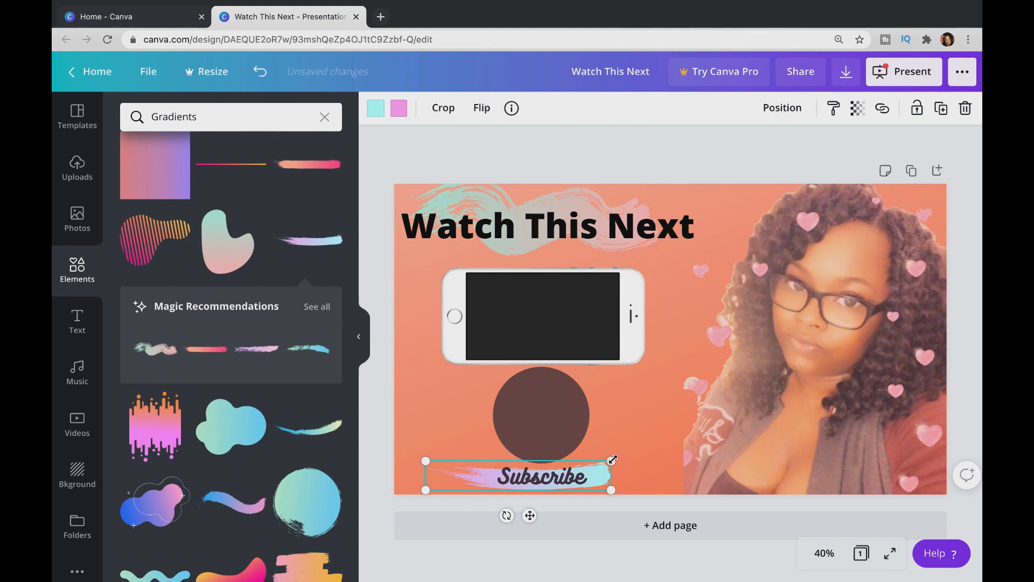
pyautogui.moveTo(613, 460); pyautogui.dragTo(612, 476)
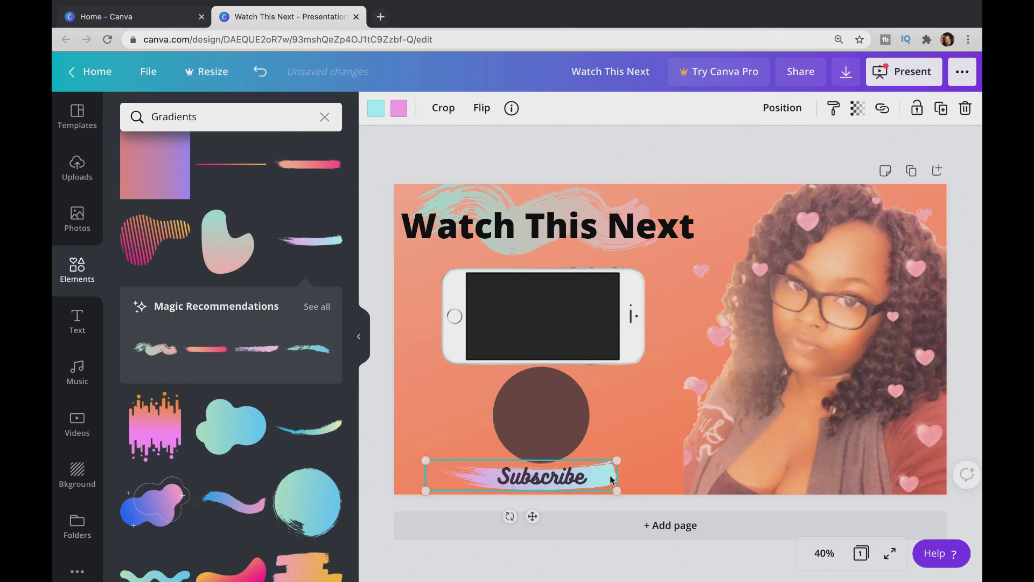
pyautogui.click(566, 480)
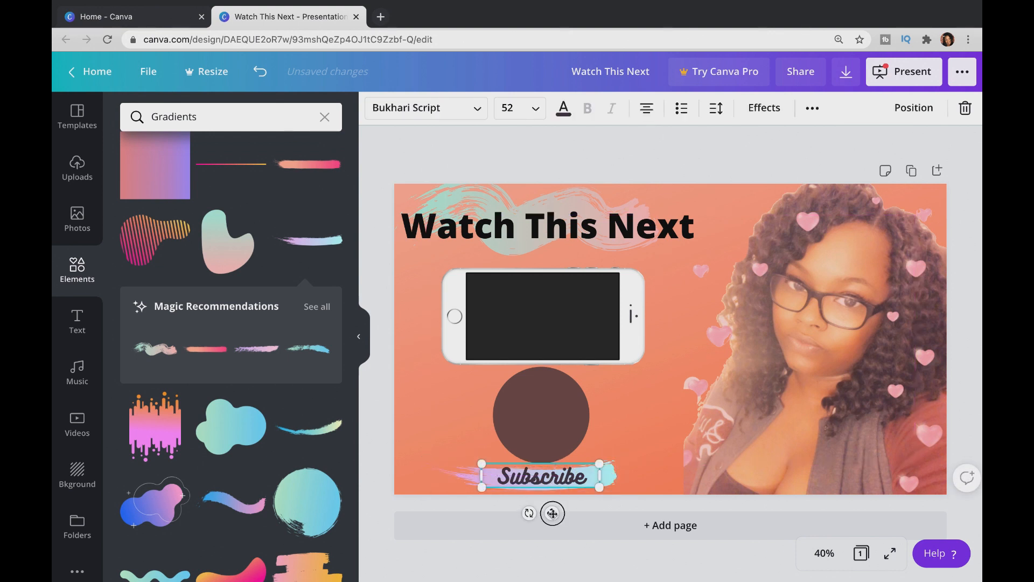
pyautogui.moveTo(552, 512); pyautogui.dragTo(555, 515)
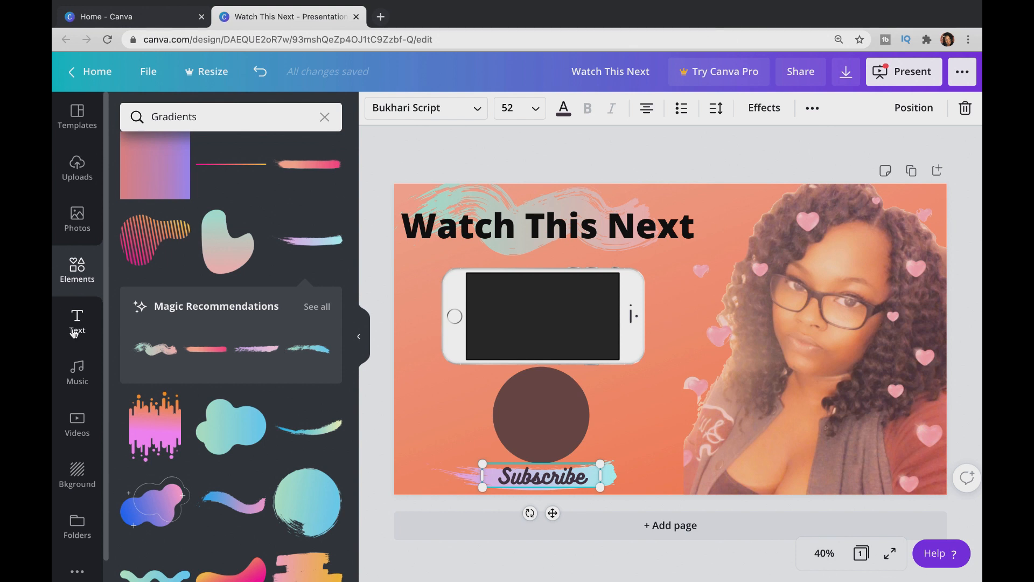
# - Search the elements for "arrow" and add the free white hand-drawn arrow with a C-shaped curve
pyautogui.click(79, 271)
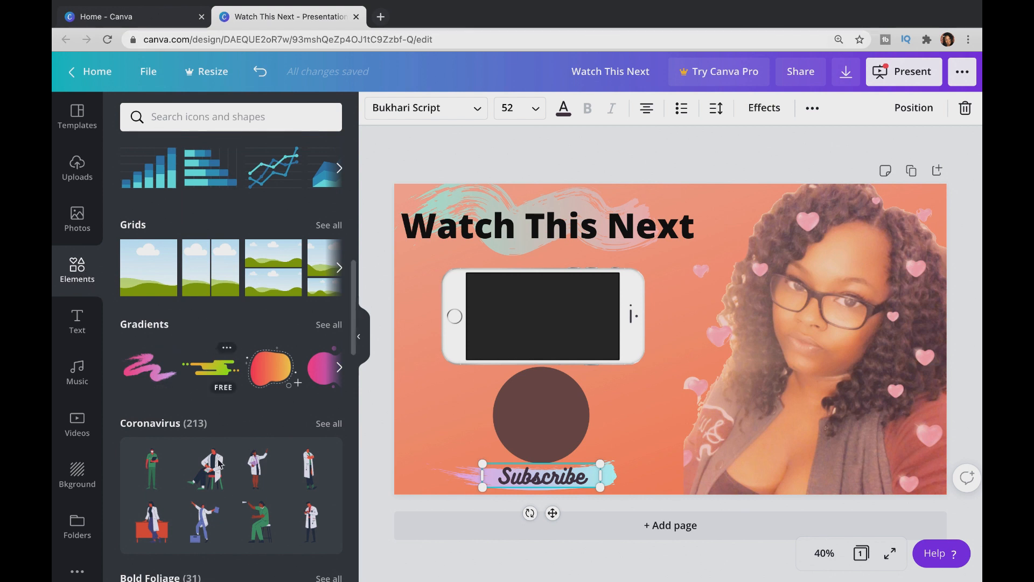
pyautogui.click(243, 111)
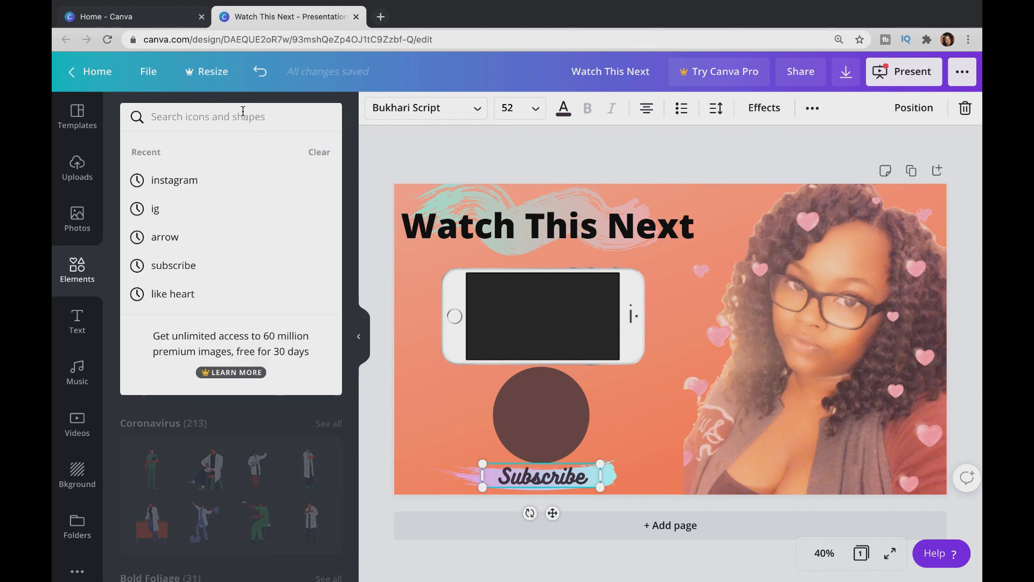
pyautogui.write('ar')
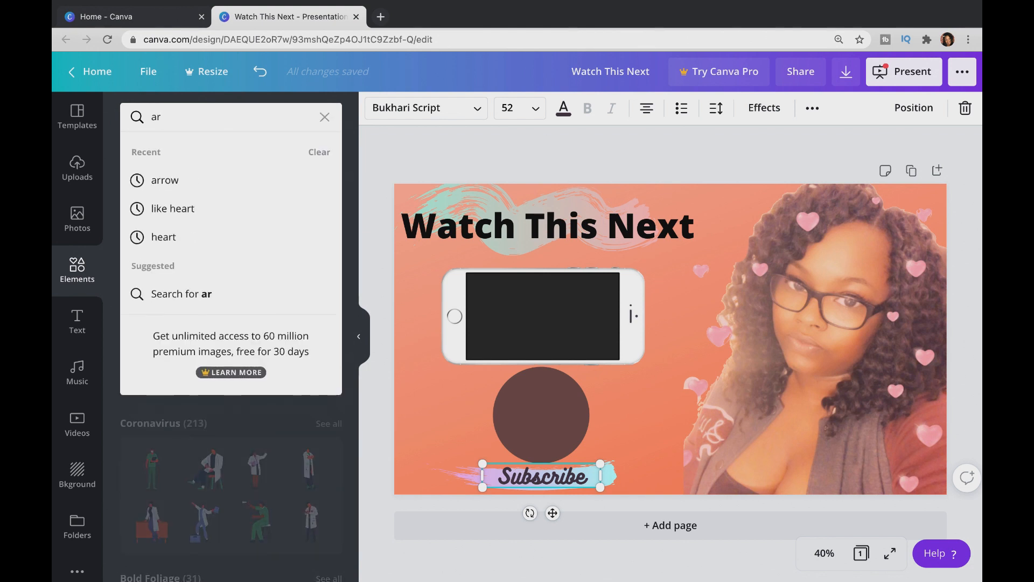
pyautogui.click(204, 180)
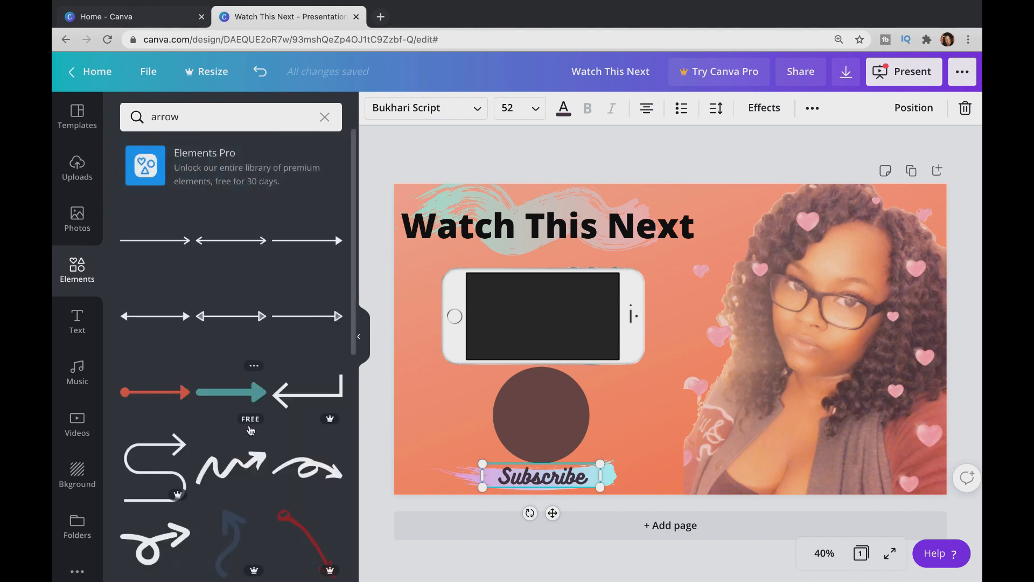
pyautogui.scroll(-1, 250, 429)
pyautogui.scroll(-4, 250, 429)
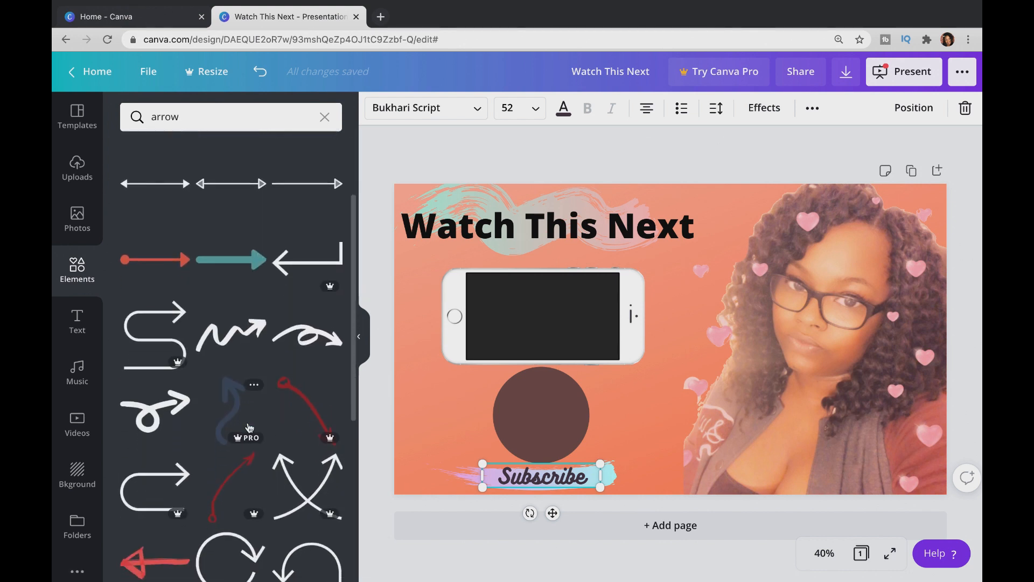
pyautogui.scroll(-2, 250, 428)
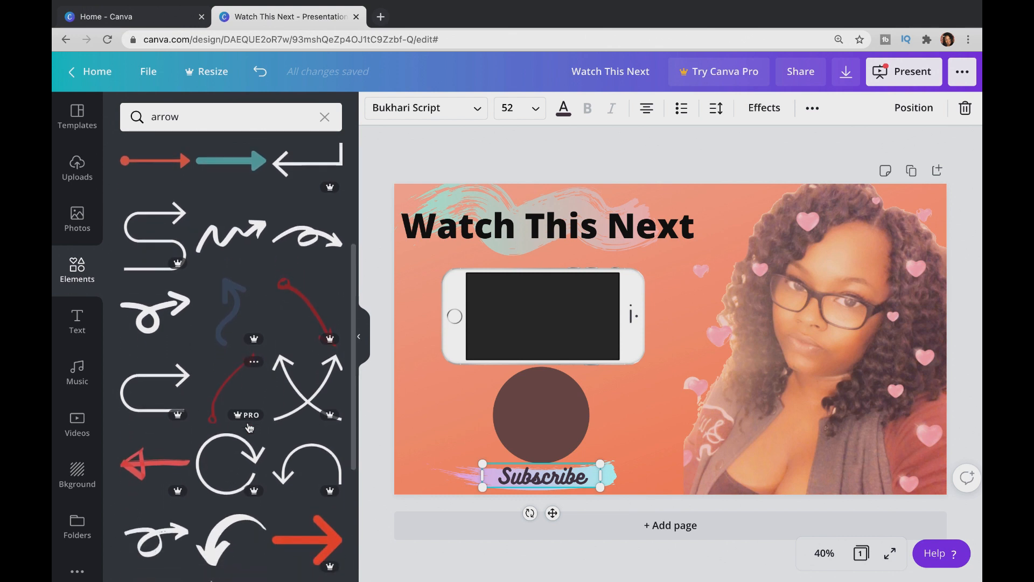
pyautogui.scroll(-5, 250, 428)
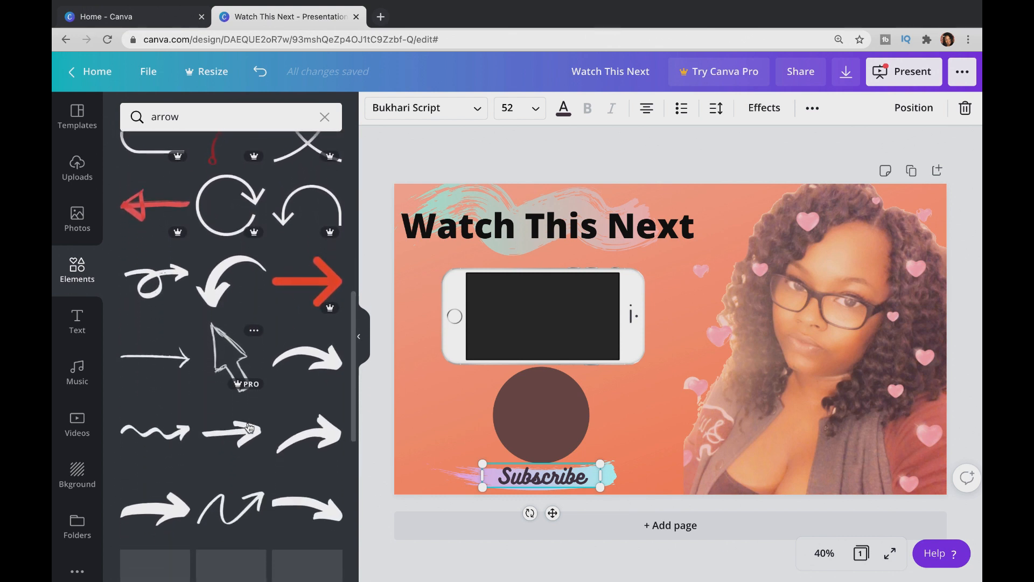
pyautogui.scroll(-4, 249, 428)
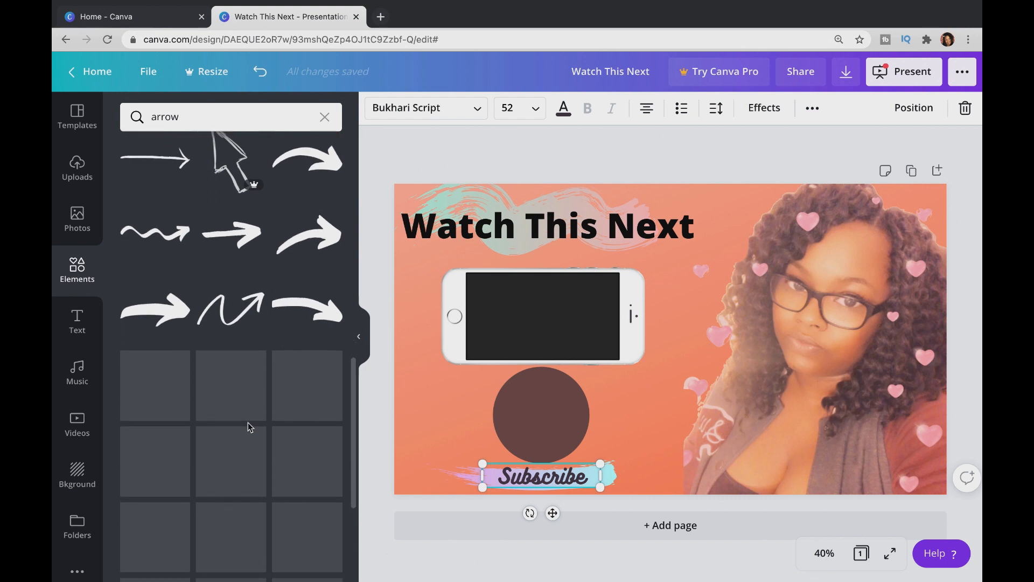
pyautogui.scroll(-2, 248, 422)
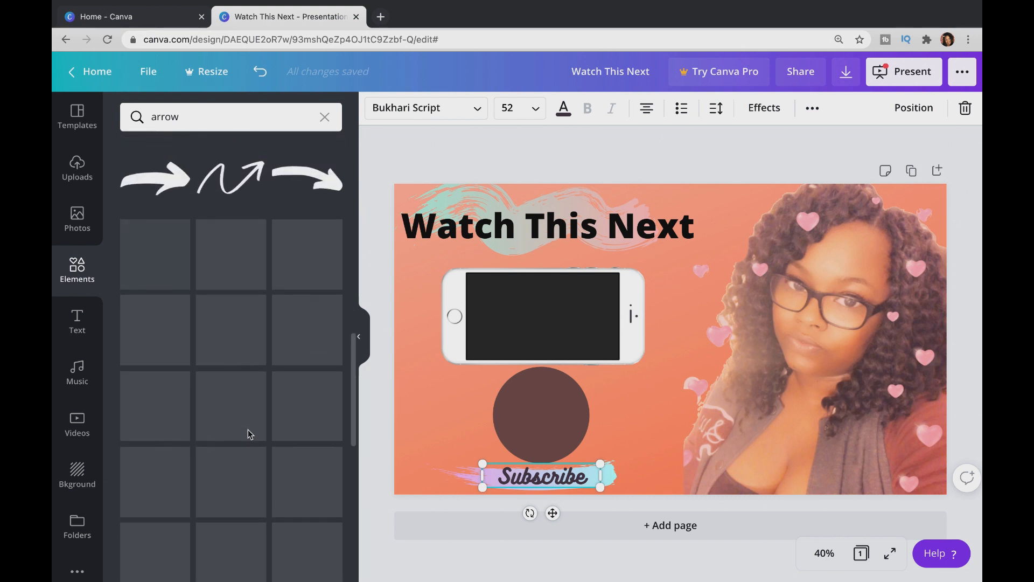
pyautogui.scroll(-1, 250, 431)
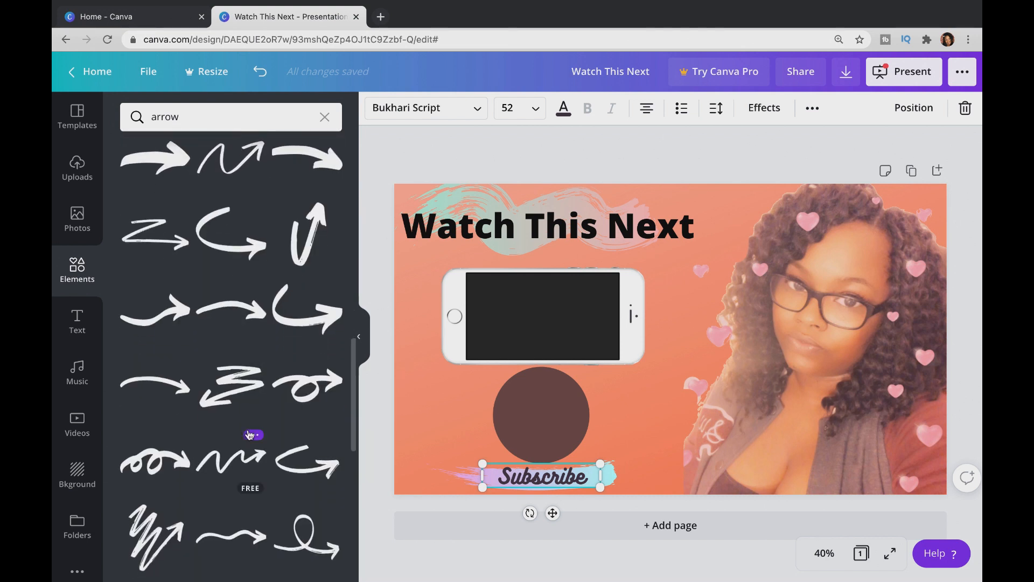
pyautogui.click(211, 239)
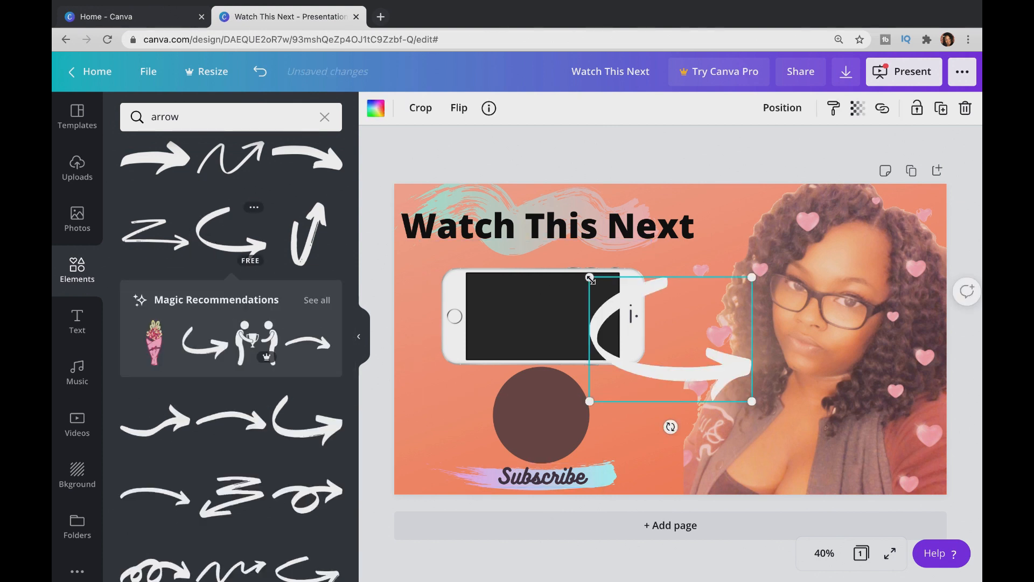
# - Shrink, rotate and position the arrow so it curves up from the "Subscribe" brush stroke and points at the circle's right edge
pyautogui.moveTo(591, 279); pyautogui.dragTo(674, 334)
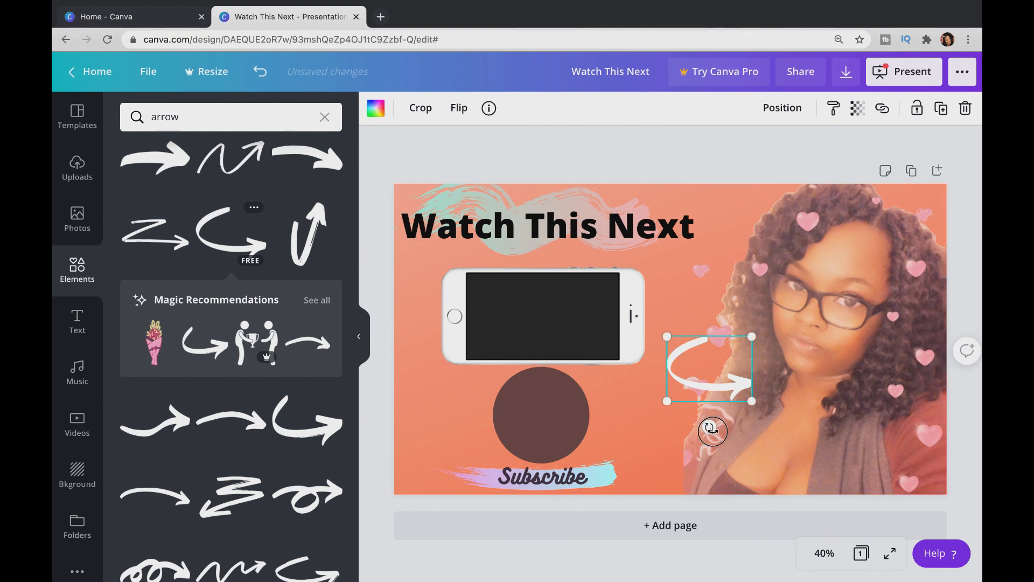
pyautogui.moveTo(713, 429); pyautogui.dragTo(749, 307)
pyautogui.moveTo(714, 362); pyautogui.dragTo(634, 438)
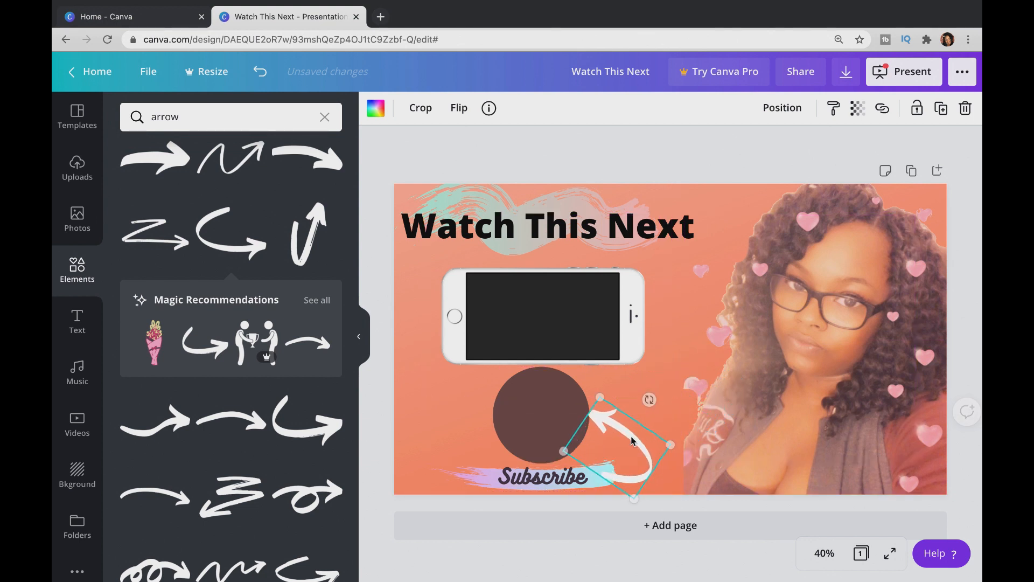
pyautogui.moveTo(600, 396); pyautogui.dragTo(604, 409)
pyautogui.moveTo(642, 460); pyautogui.dragTo(644, 453)
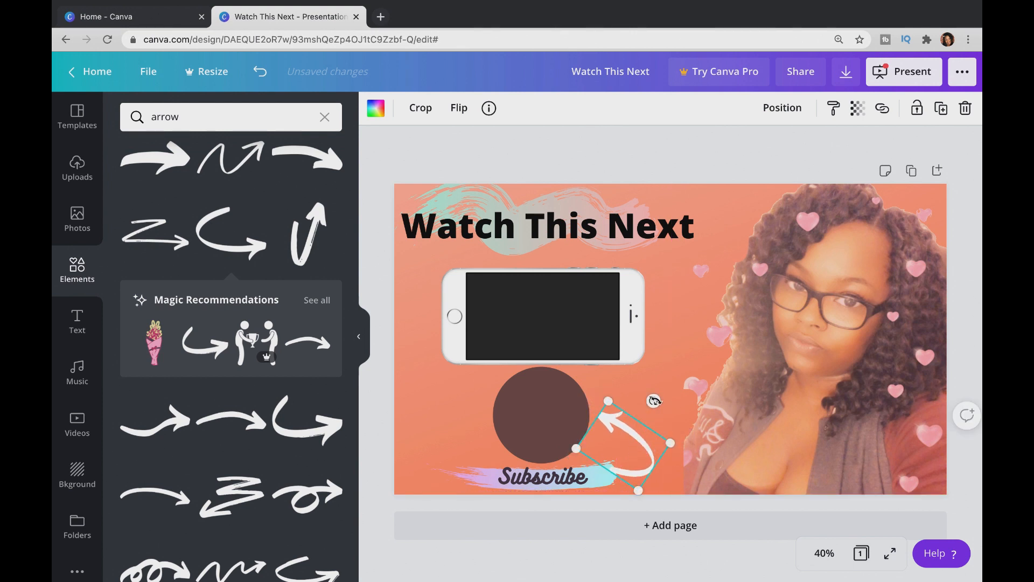
pyautogui.moveTo(654, 399); pyautogui.dragTo(645, 397)
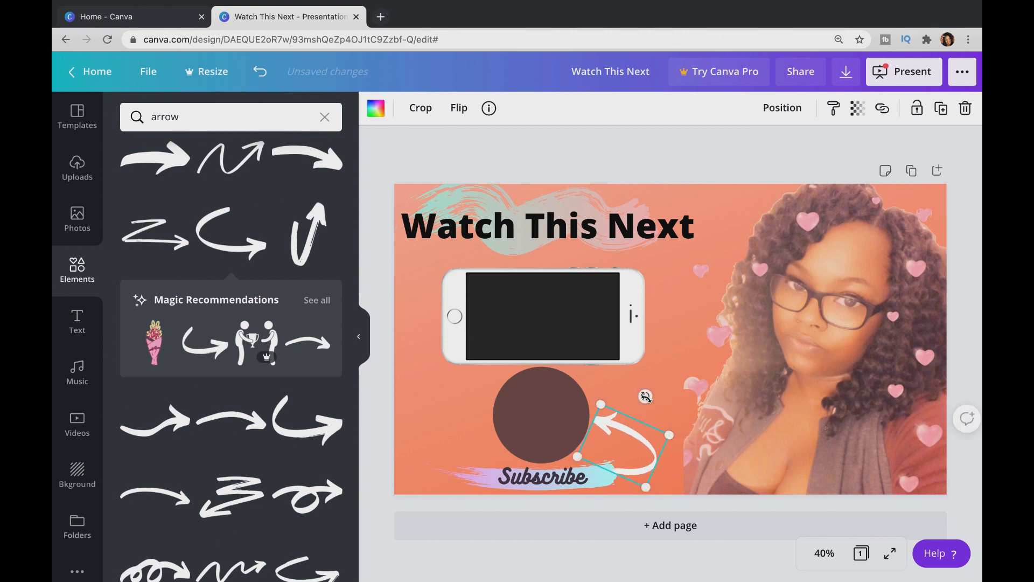
pyautogui.moveTo(640, 451); pyautogui.dragTo(628, 450)
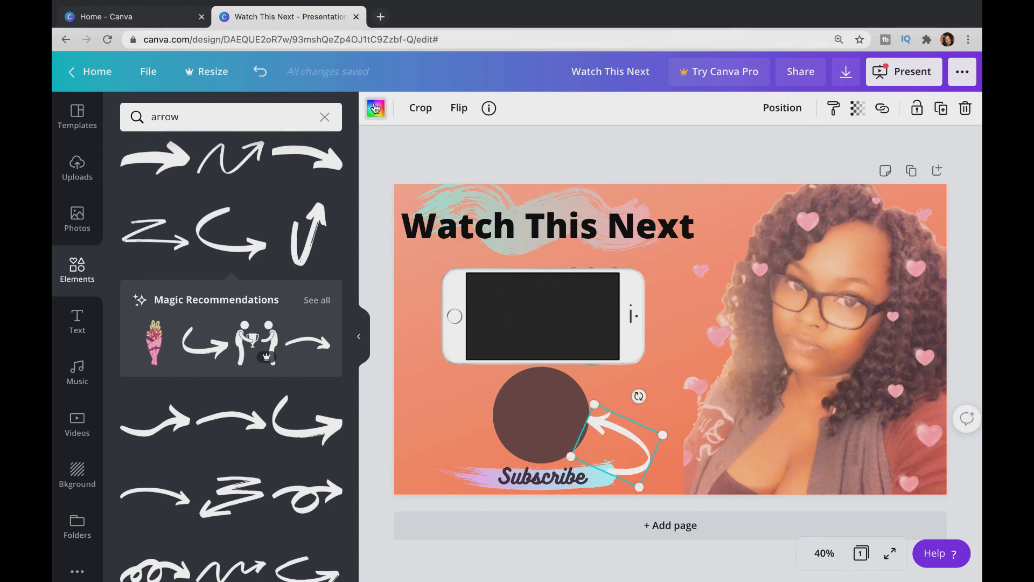
# - Recolor the curved arrow with the bright pink from the document colors
pyautogui.click(375, 108)
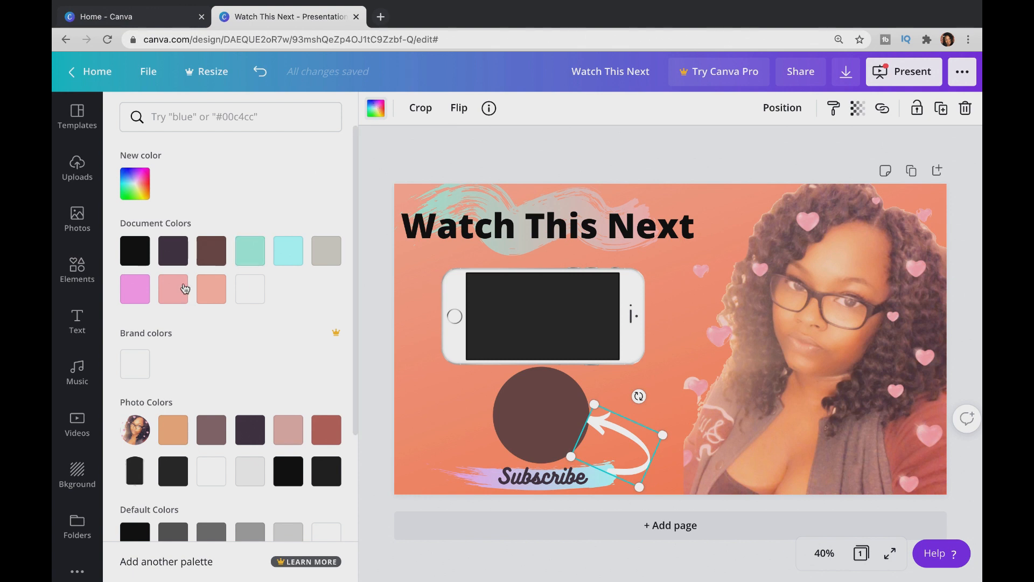
pyautogui.click(146, 292)
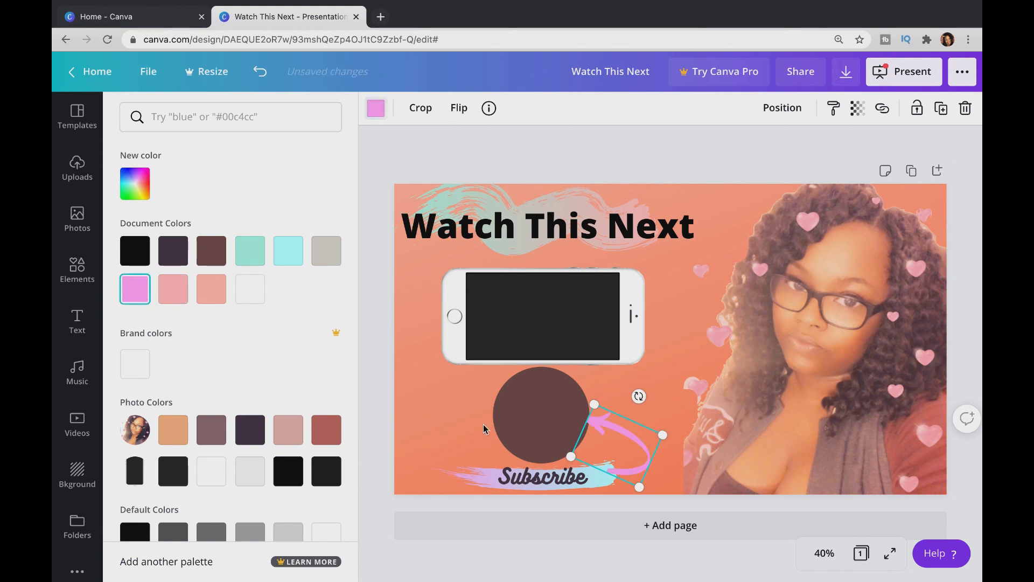
# - Recolor the circle above "Subscribe" with the light pink from the document colors
pyautogui.click(521, 413)
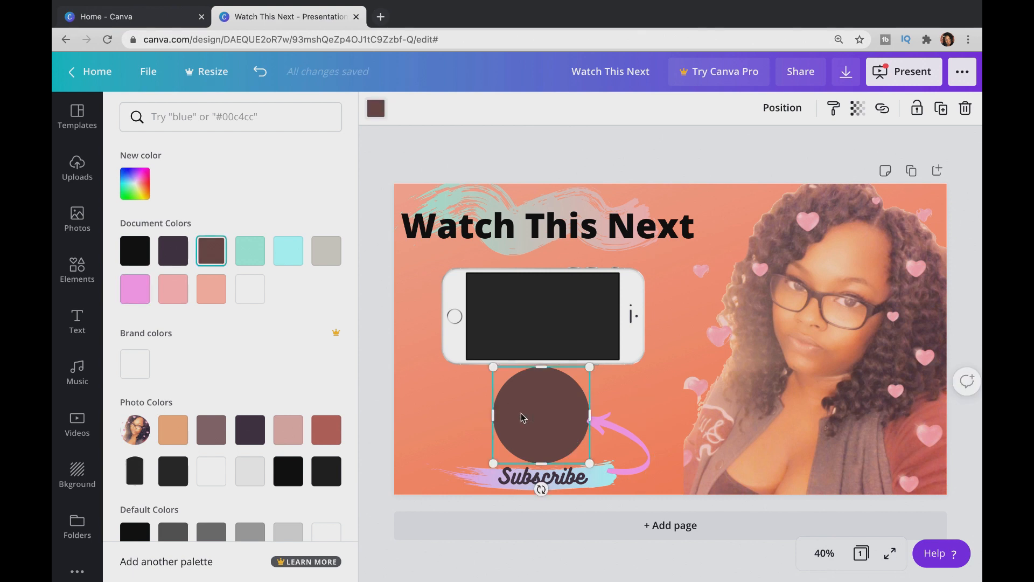
pyautogui.click(326, 249)
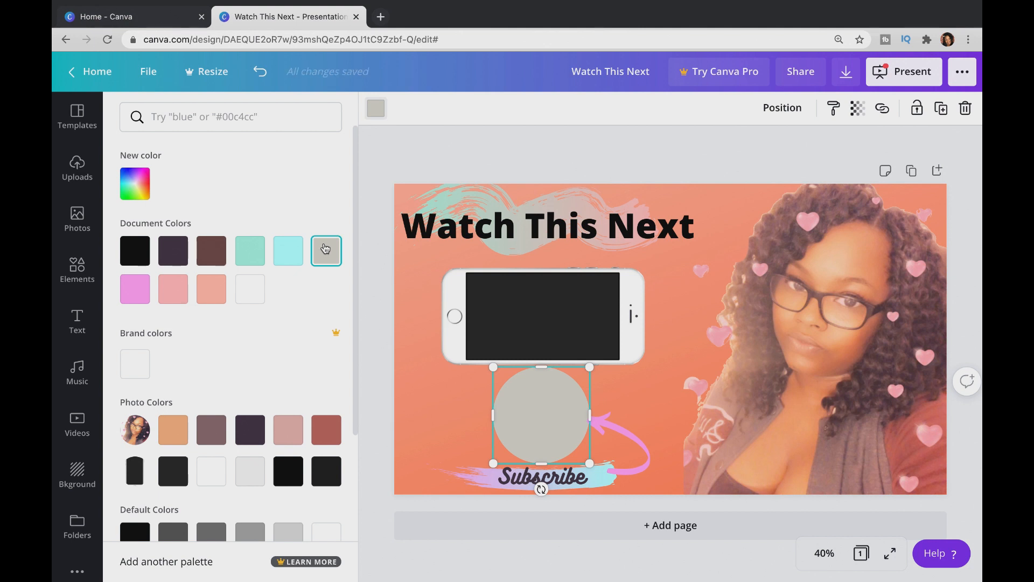
pyautogui.click(212, 286)
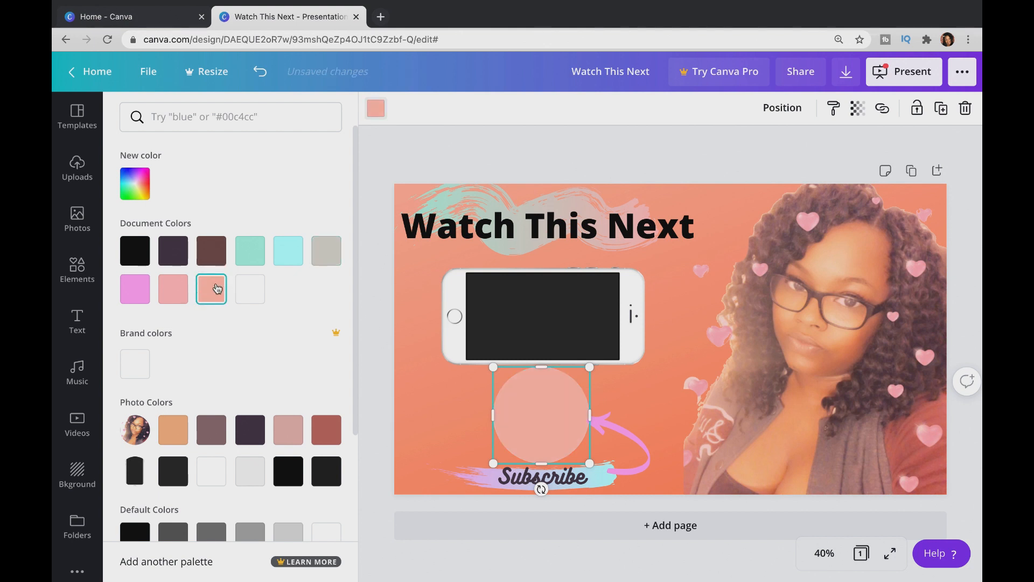
pyautogui.click(186, 292)
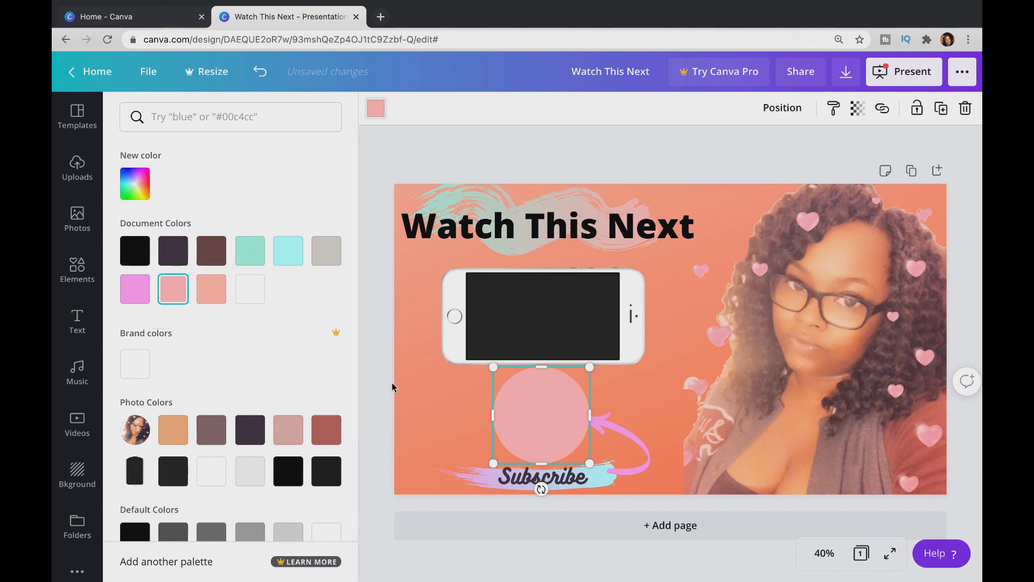
pyautogui.click(410, 382)
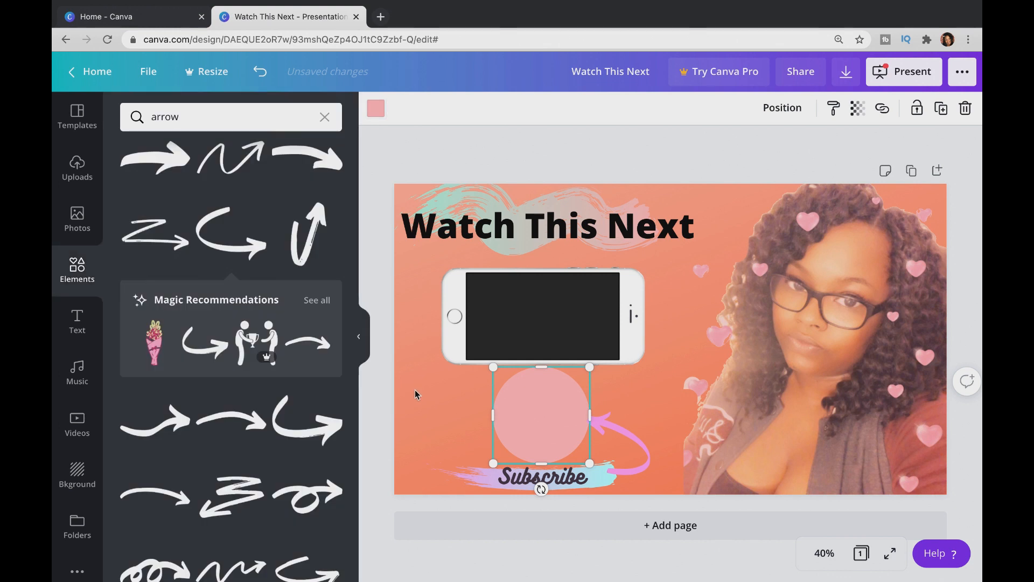
pyautogui.click(415, 395)
# - Shift the phone placeholder slightly up and left, and widen it toward the right to enlarge its screen area
pyautogui.click(492, 339)
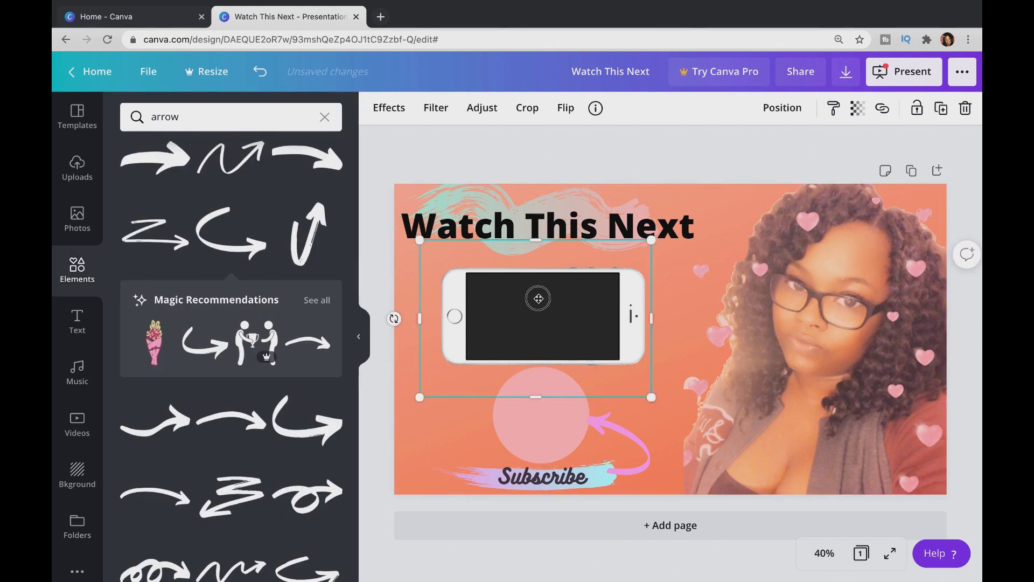
pyautogui.moveTo(538, 299); pyautogui.dragTo(523, 295)
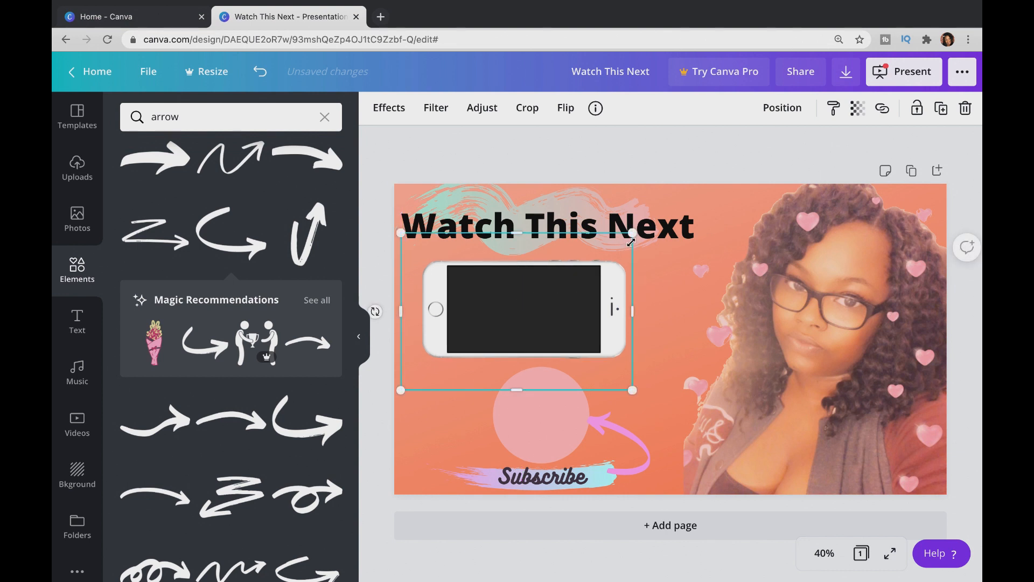
pyautogui.moveTo(633, 311); pyautogui.dragTo(658, 312)
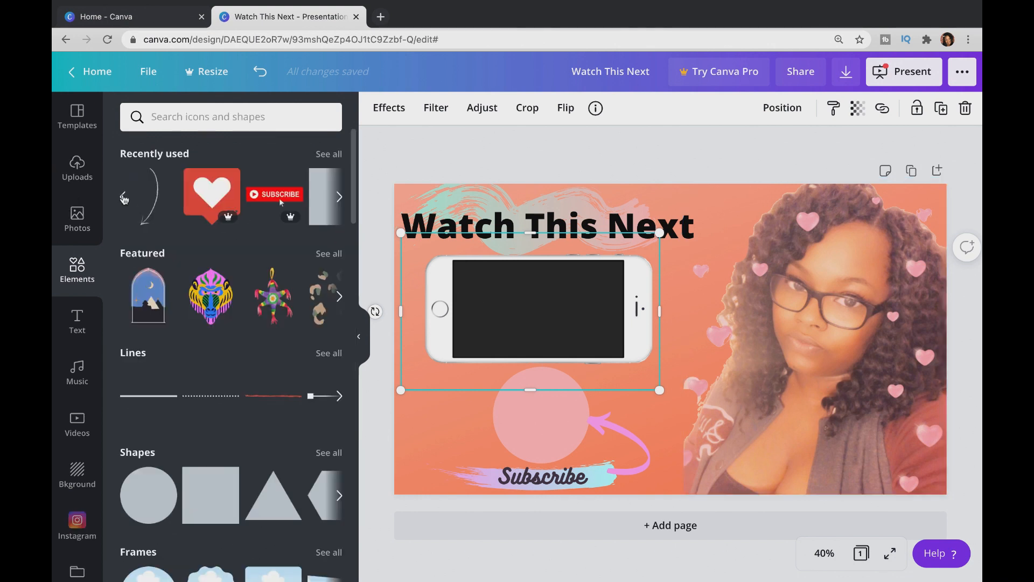
# - Add the recently used Instagram icon, shrink it to a small badge and place it at the portrait's lower-left corner
pyautogui.click(123, 197)
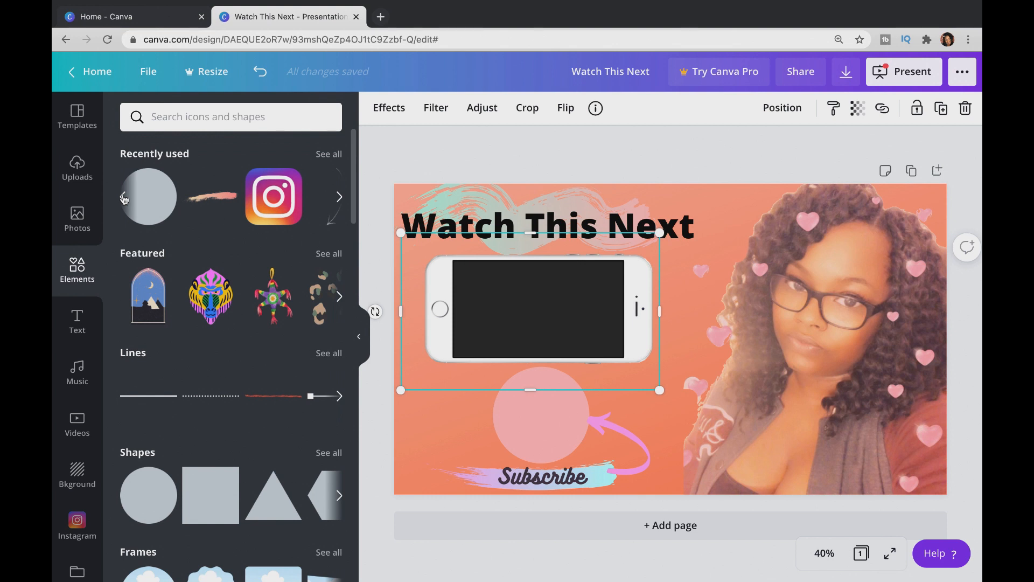
pyautogui.click(274, 204)
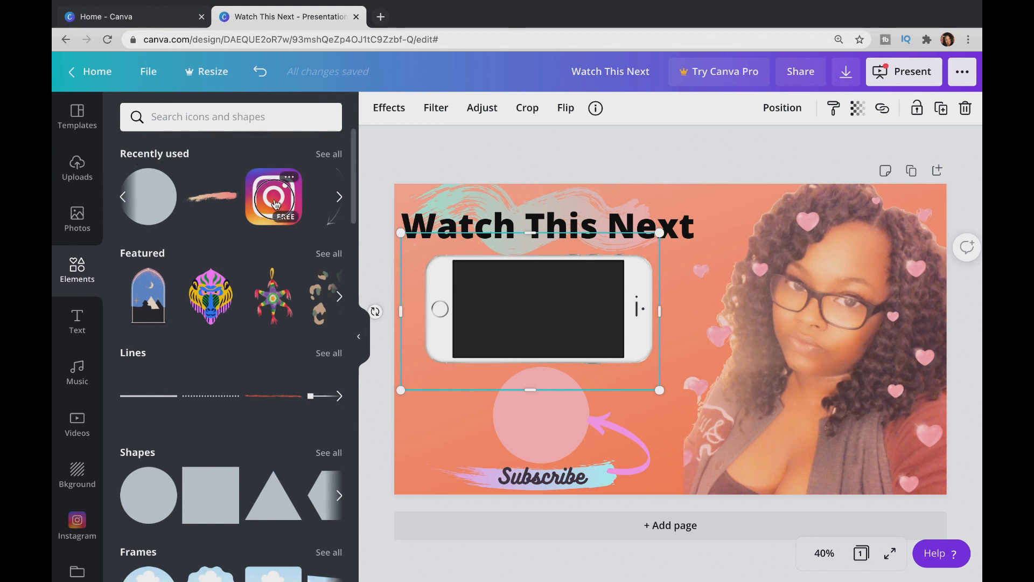
pyautogui.moveTo(275, 204)
pyautogui.mouseDown()
pyautogui.moveTo(362, 254)
pyautogui.moveTo(257, 212)
pyautogui.mouseUp()
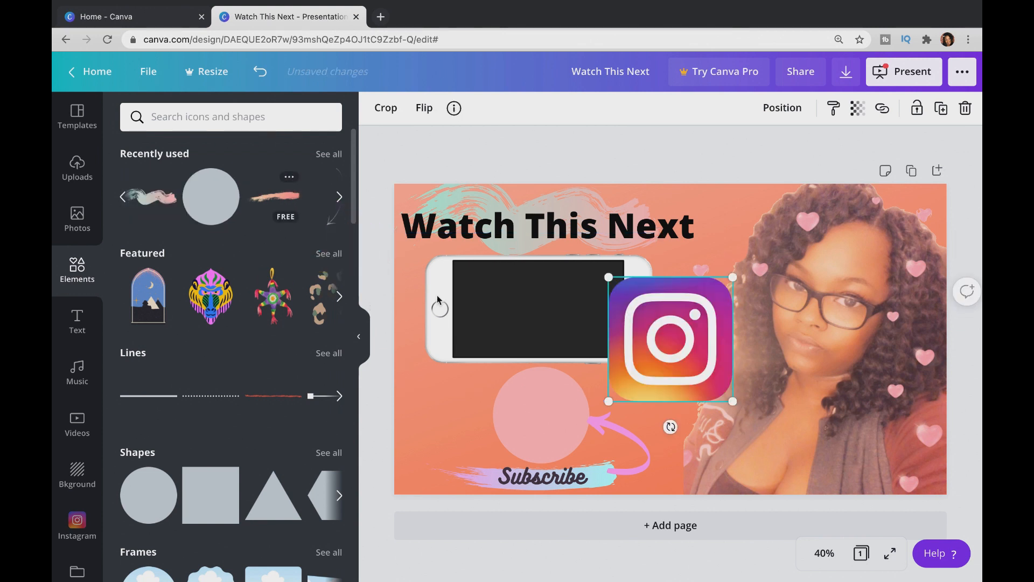
pyautogui.moveTo(677, 349); pyautogui.dragTo(754, 425)
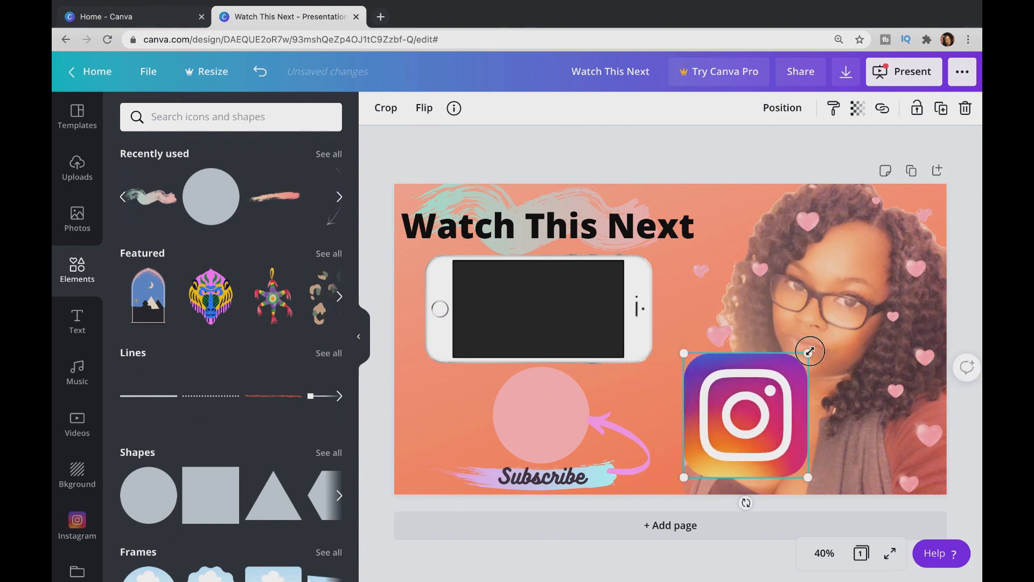
pyautogui.moveTo(808, 351); pyautogui.dragTo(708, 439)
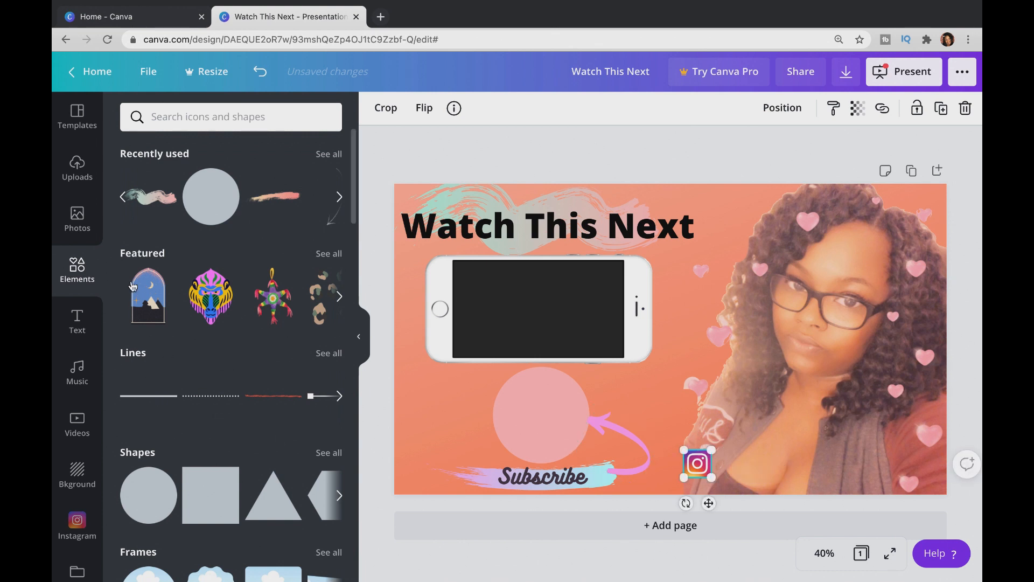
# - Add a heading text containing the channel's Instagram handle, beginning with "@"
pyautogui.click(87, 317)
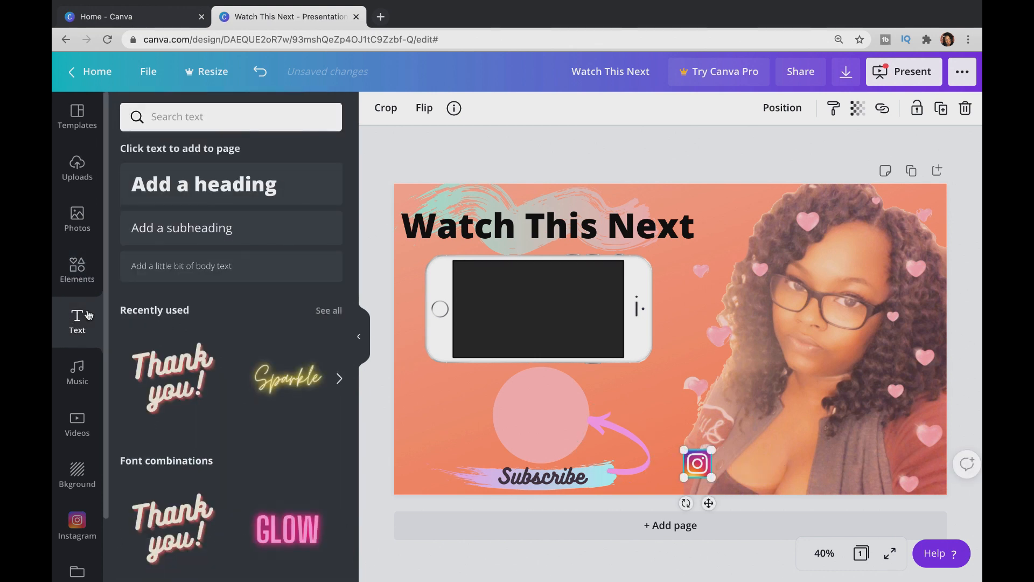
pyautogui.click(169, 192)
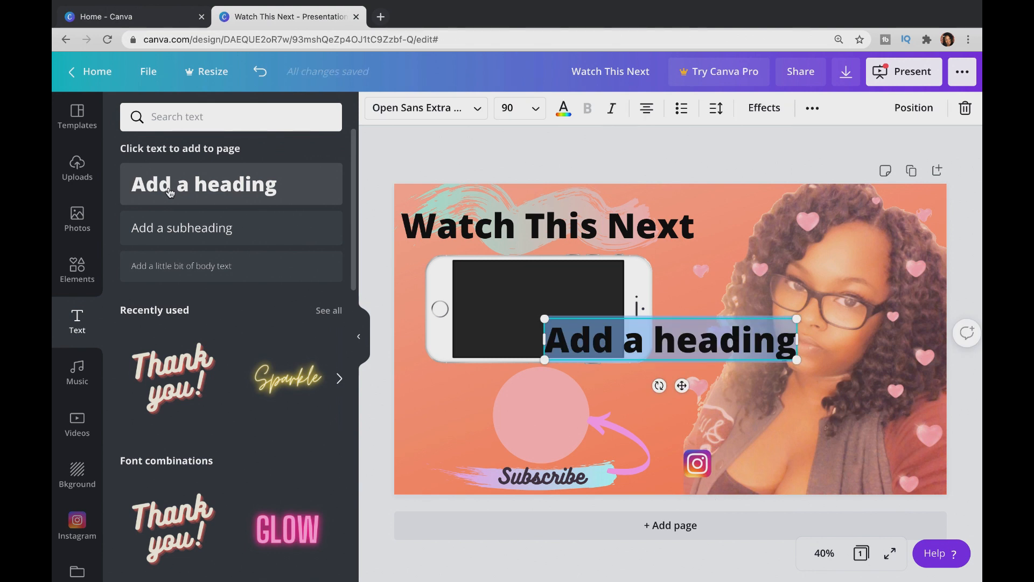
pyautogui.write('@')
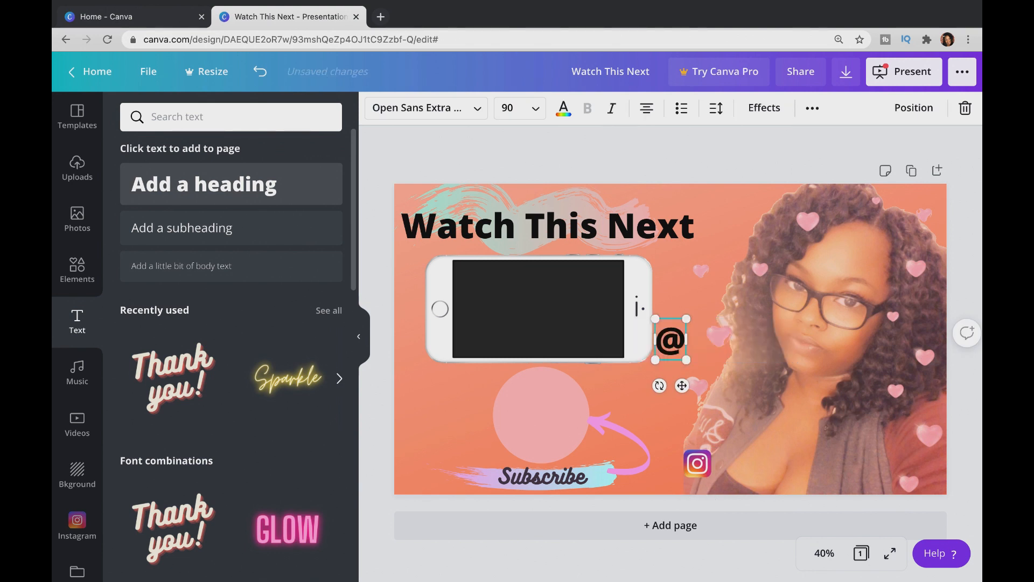
pyautogui.write('Made')
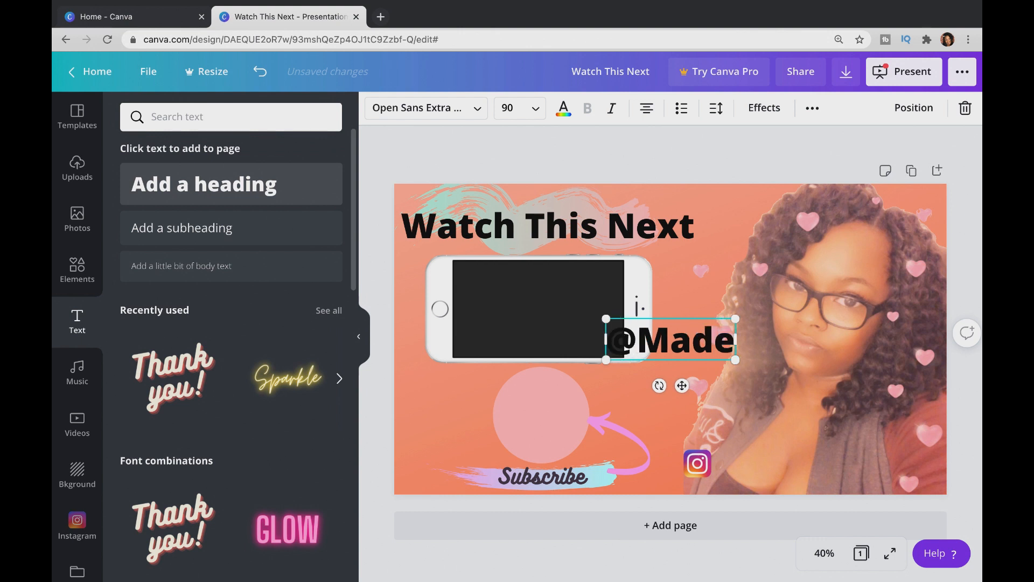
pyautogui.write('Sim')
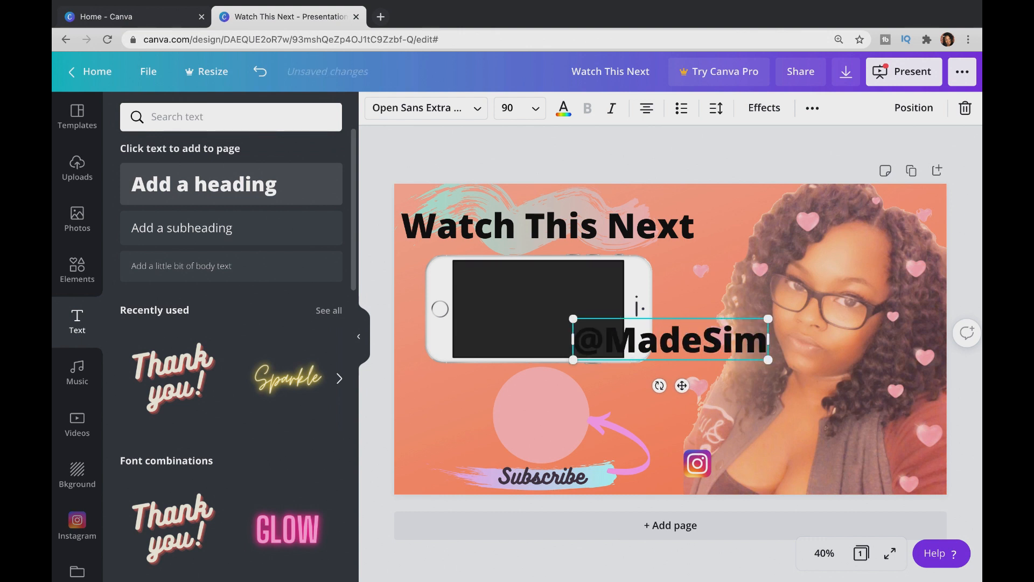
pyautogui.write('ple')
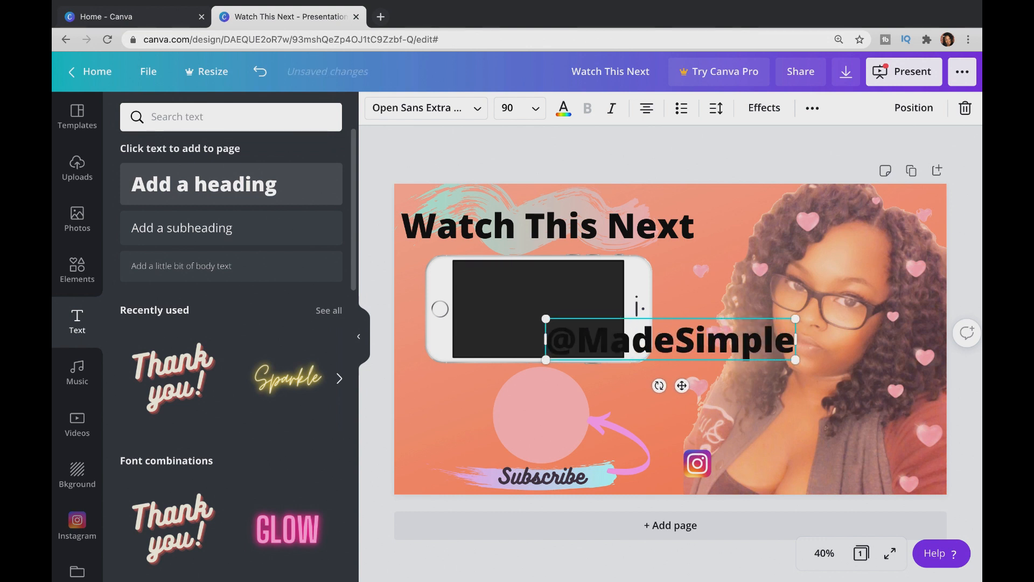
pyautogui.write('With')
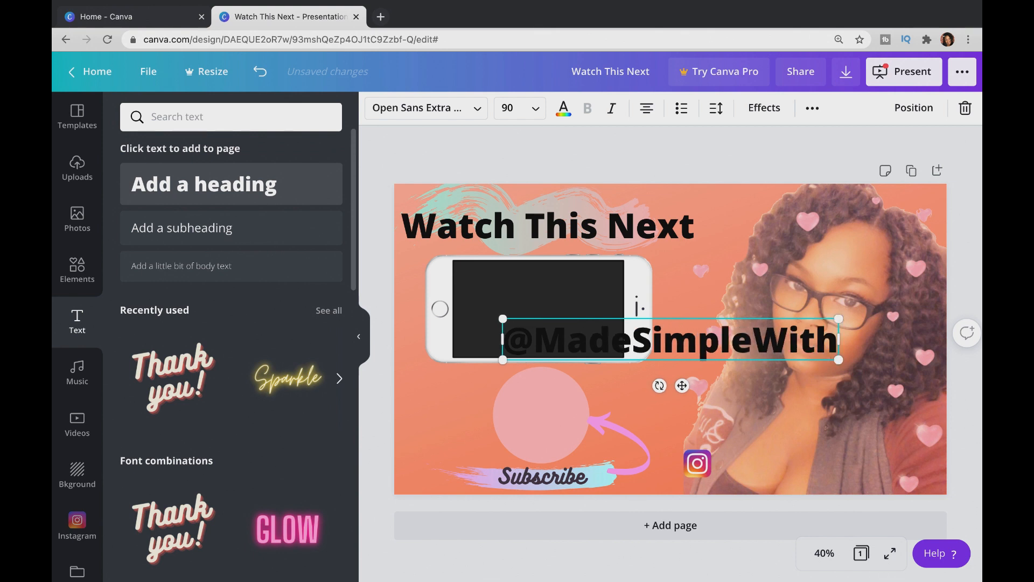
pyautogui.write('Jra')
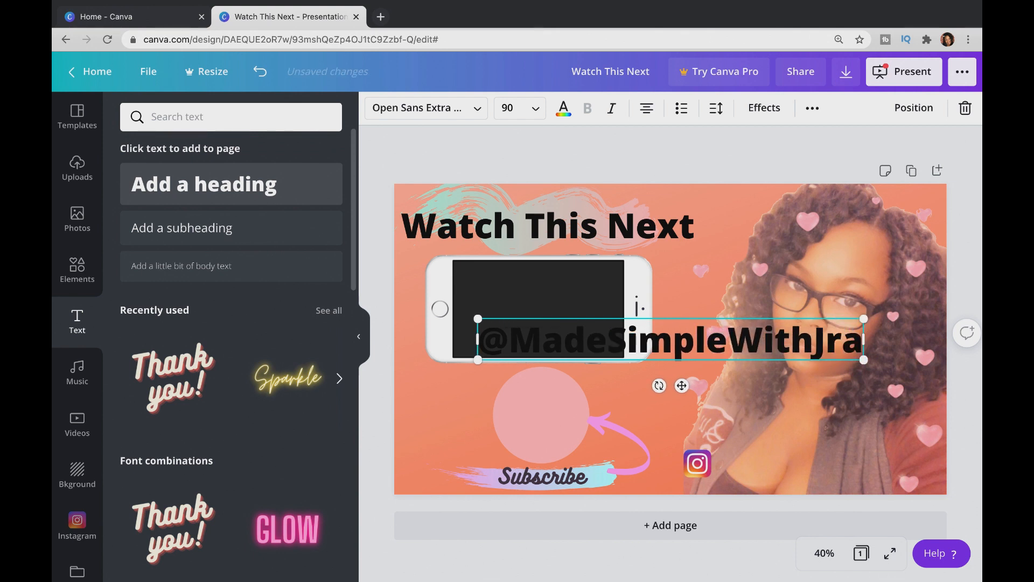
pyautogui.press('BackSpace')
pyautogui.press('BackSpace')
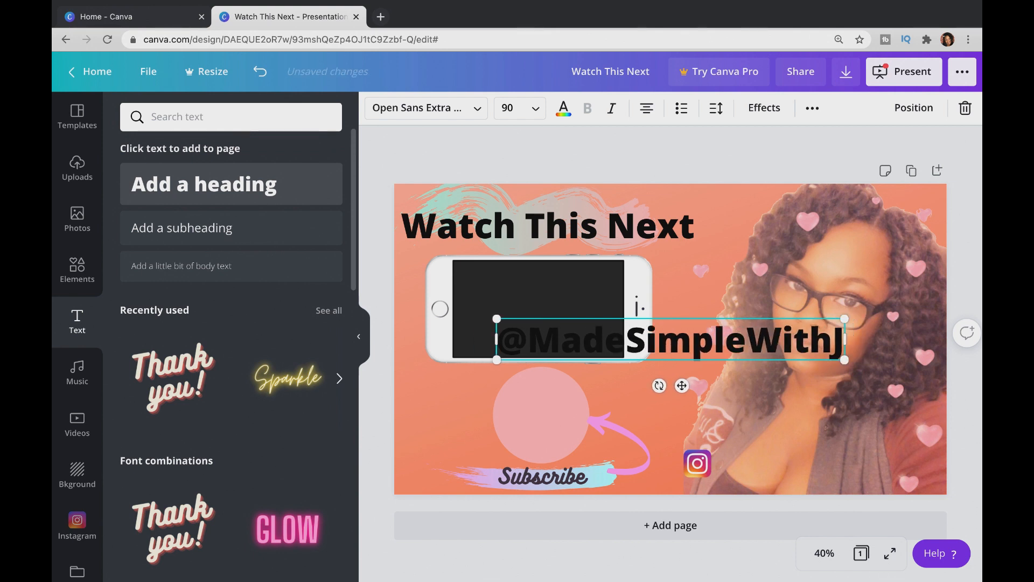
pyautogui.write('Razz')
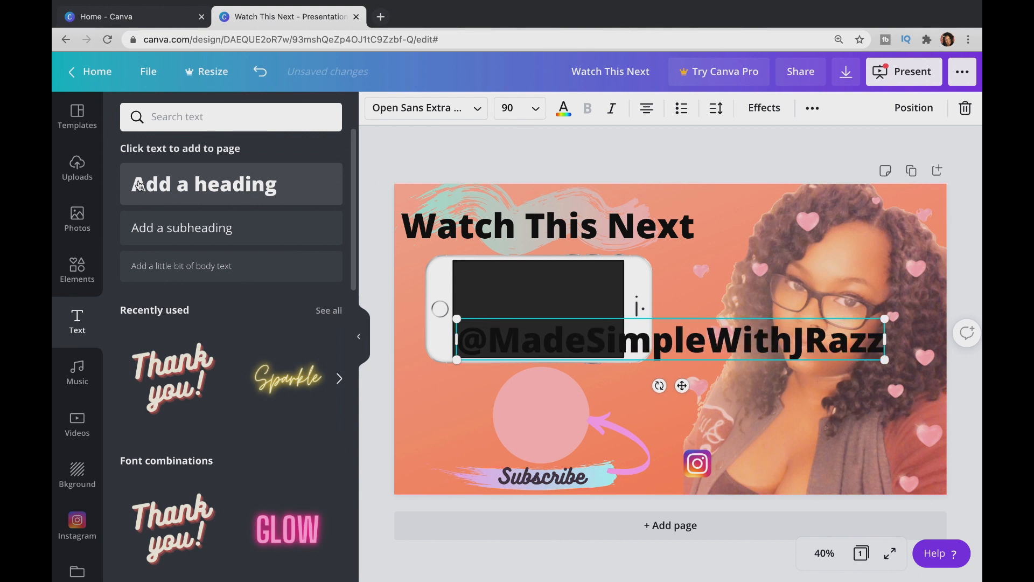
# - Shrink the handle text to size 33.5 and place it directly to the right of the Instagram icon
pyautogui.moveTo(456, 319); pyautogui.dragTo(729, 360)
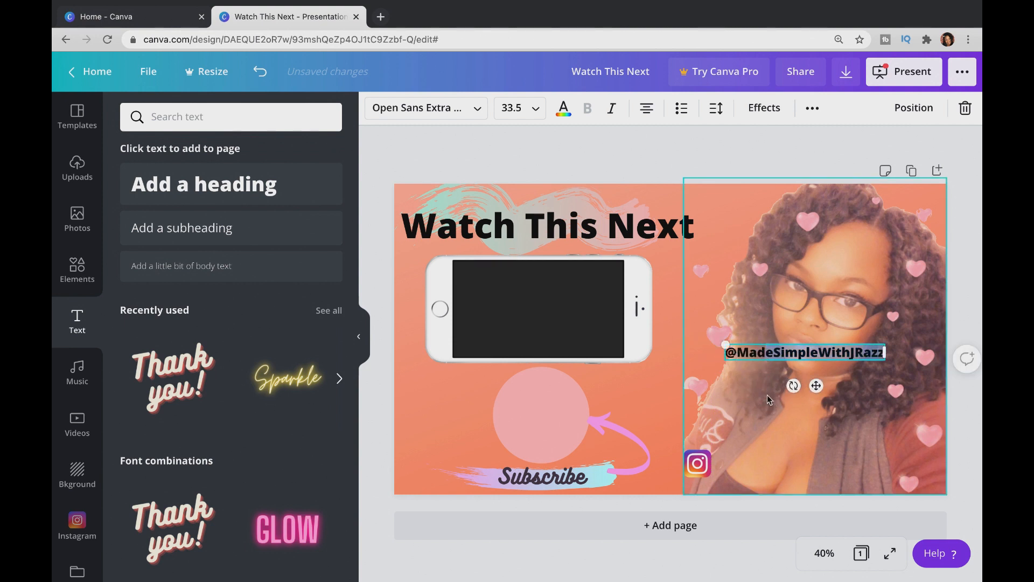
pyautogui.moveTo(815, 395); pyautogui.dragTo(811, 498)
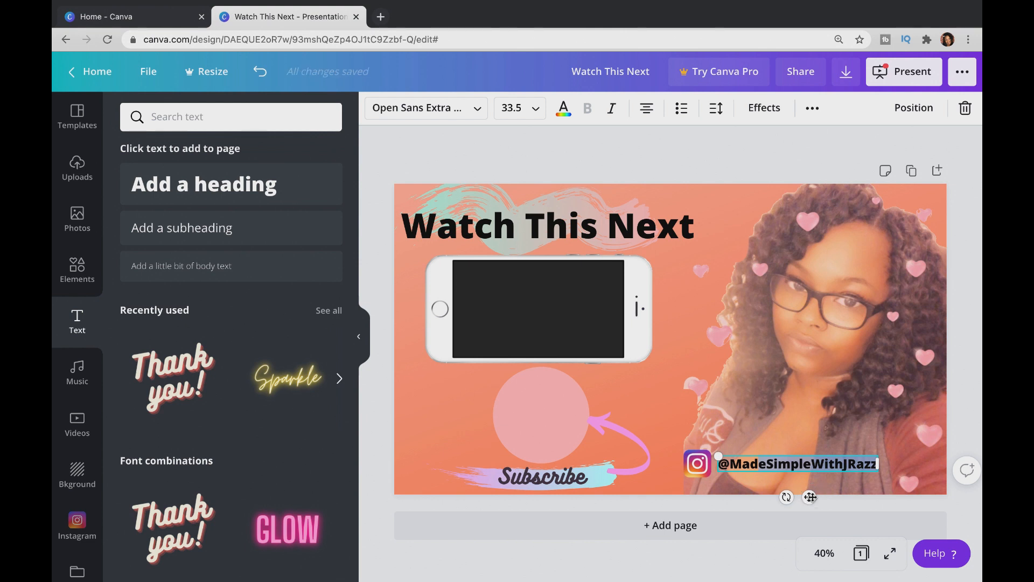
# - Try the Horizon font on the Instagram handle, and settle on League Spartan
pyautogui.click(477, 110)
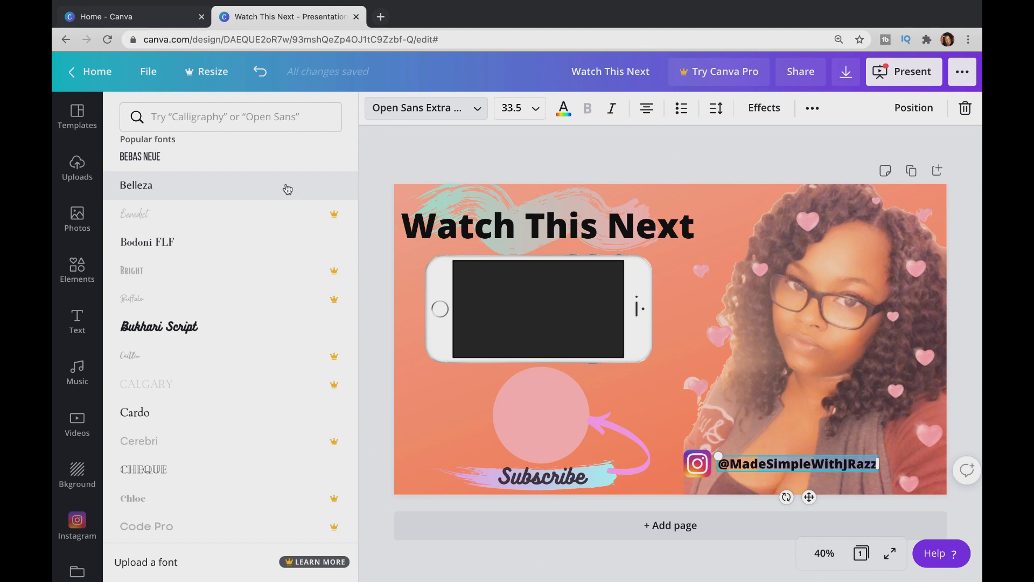
pyautogui.scroll(4, 253, 285)
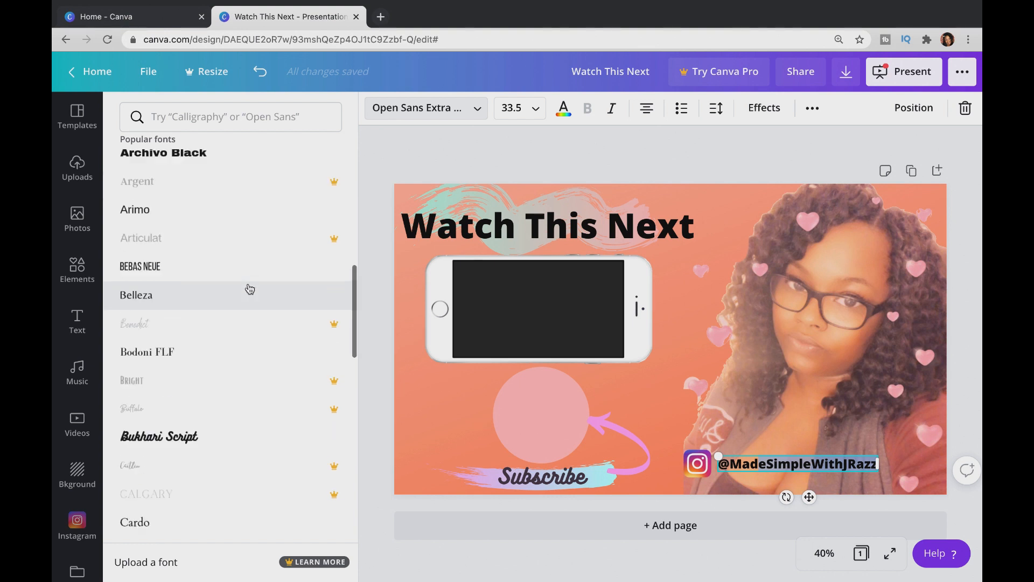
pyautogui.scroll(2, 250, 289)
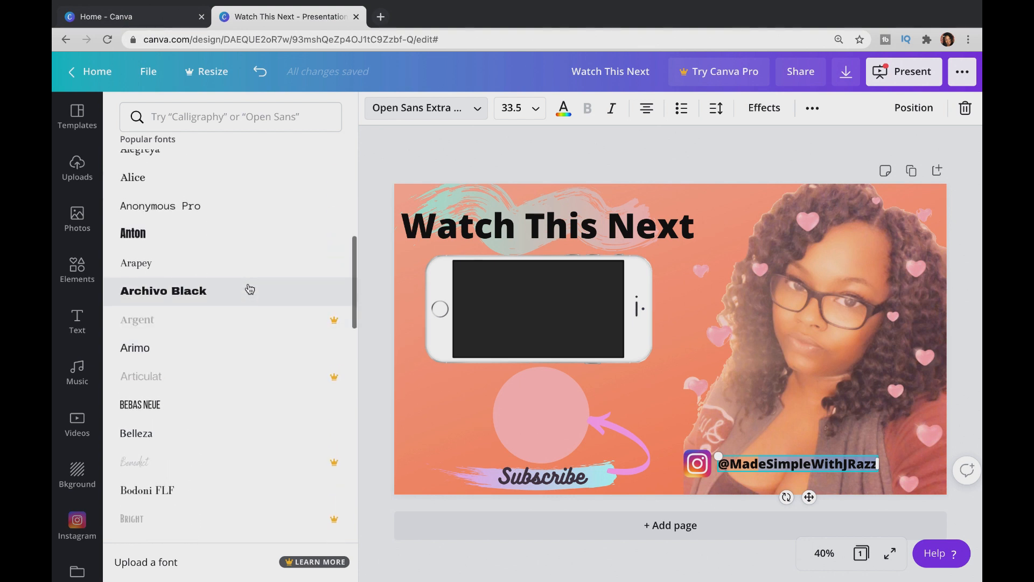
pyautogui.scroll(-10, 250, 289)
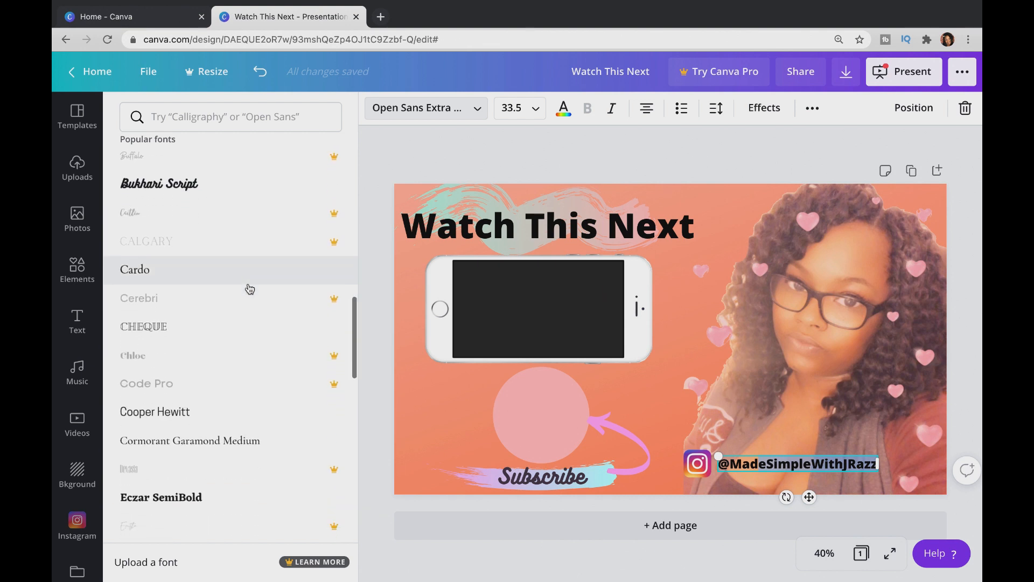
pyautogui.scroll(-8, 250, 289)
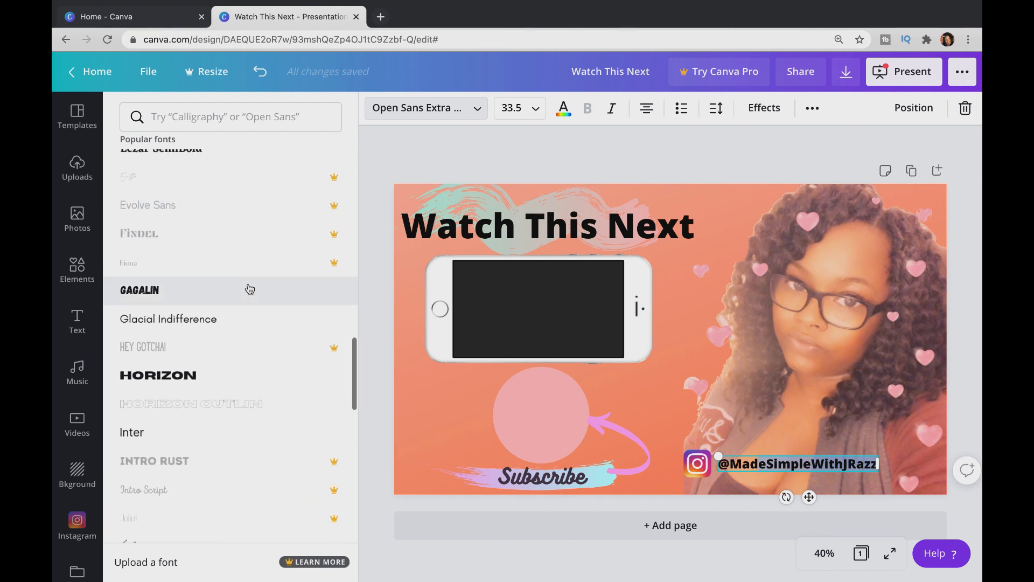
pyautogui.click(230, 373)
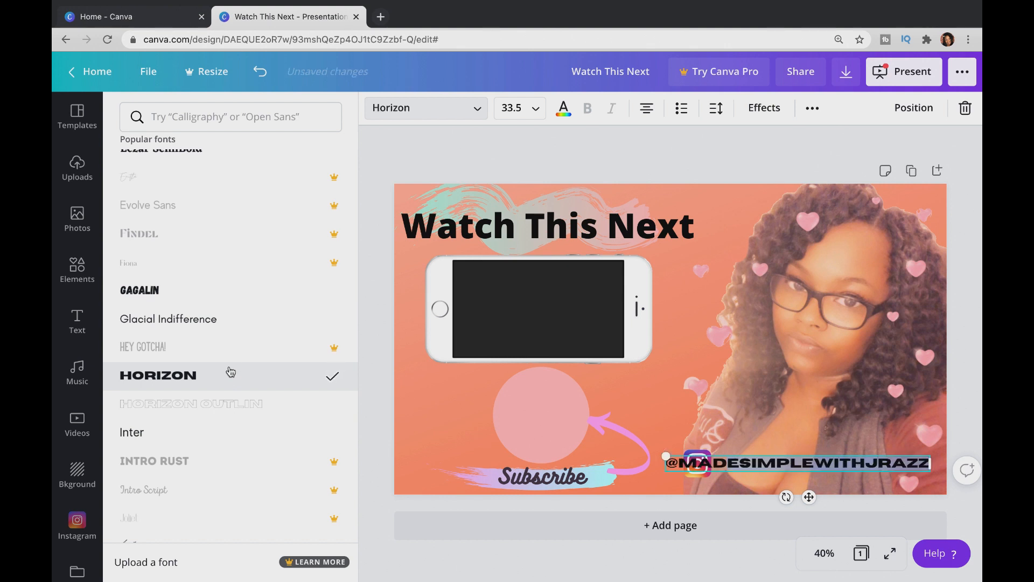
pyautogui.scroll(-5, 222, 401)
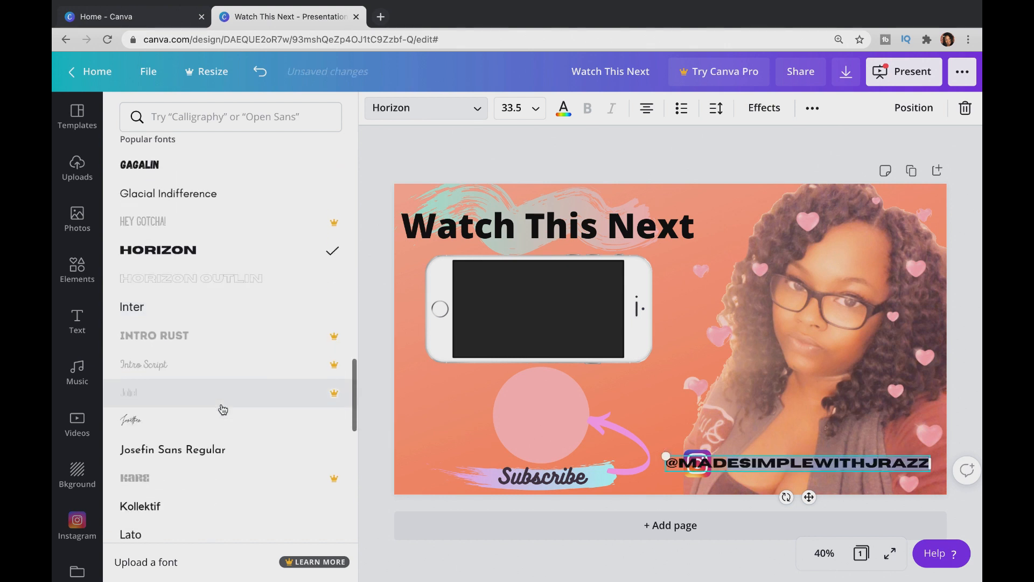
pyautogui.scroll(-4, 223, 410)
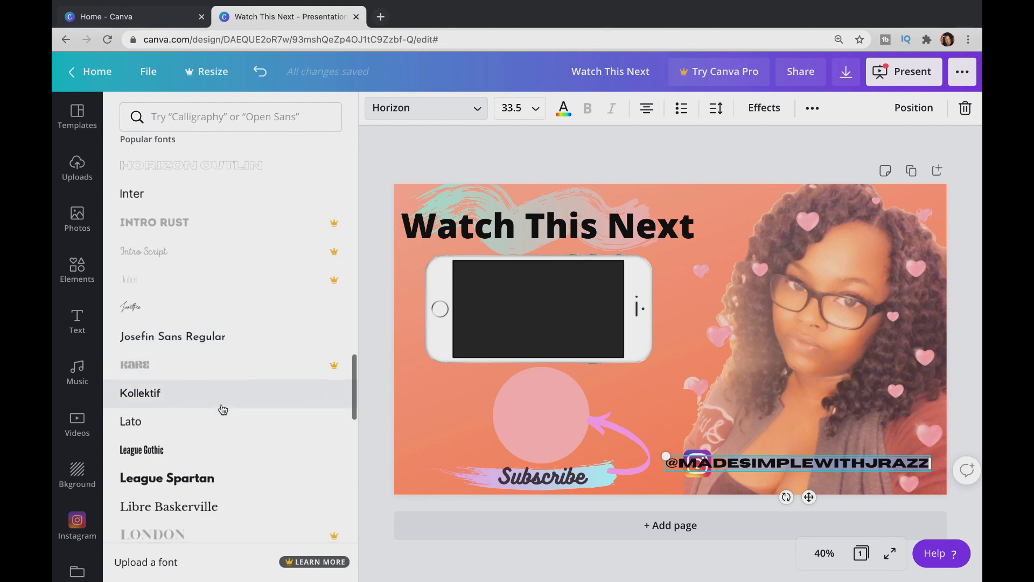
pyautogui.scroll(-3, 223, 410)
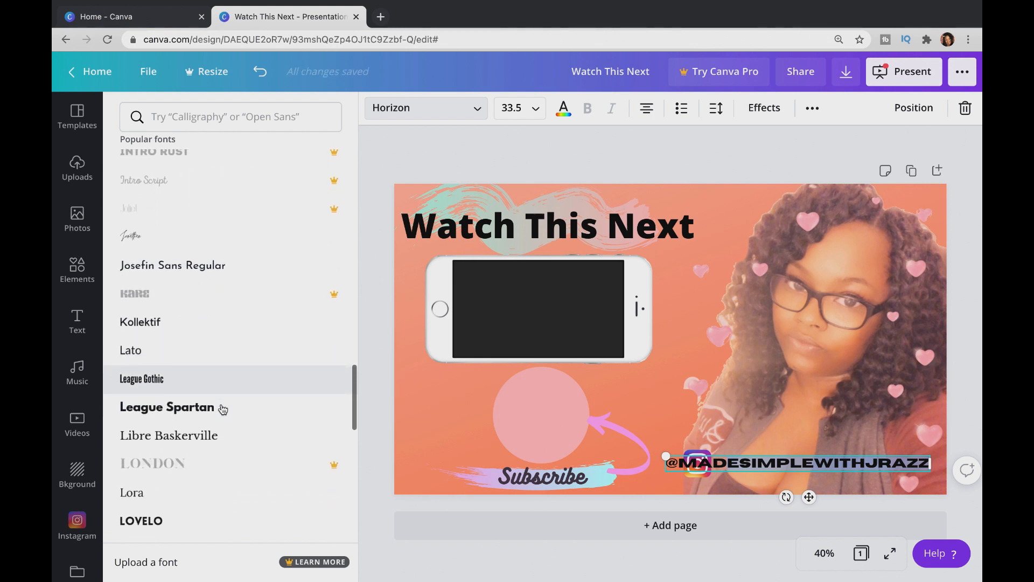
pyautogui.click(223, 409)
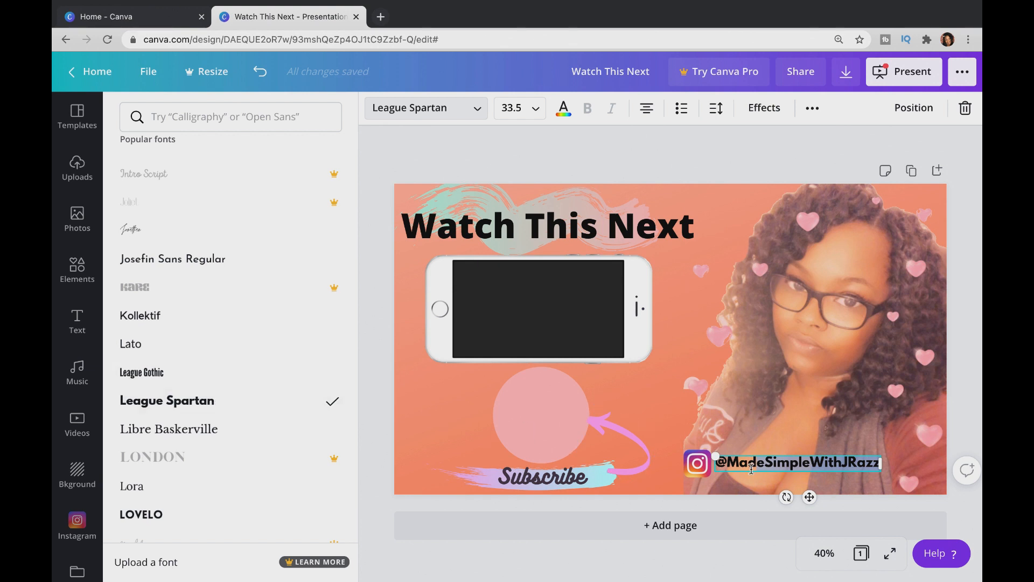
pyautogui.click(763, 414)
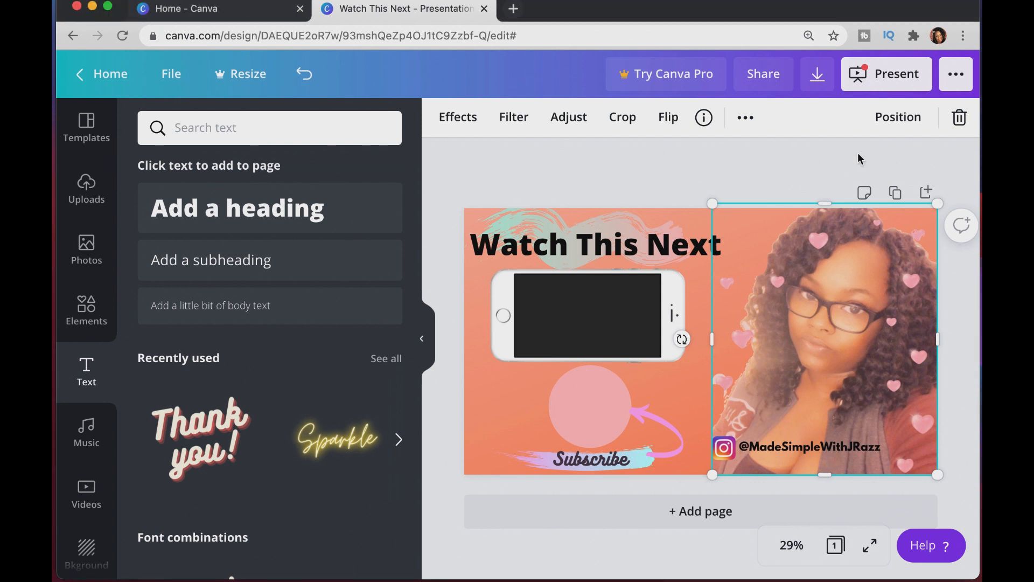
pyautogui.click(952, 77)
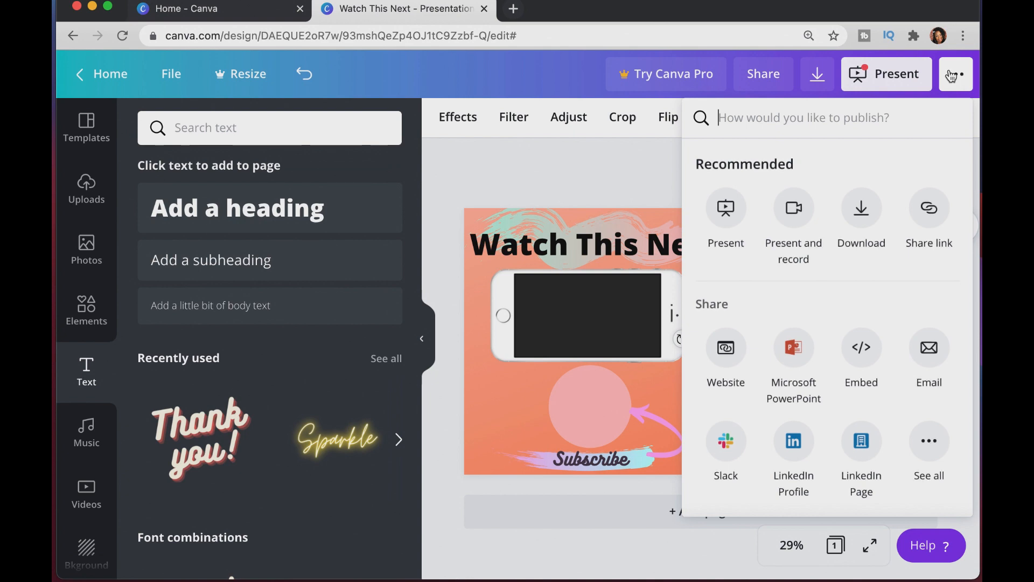
pyautogui.click(634, 186)
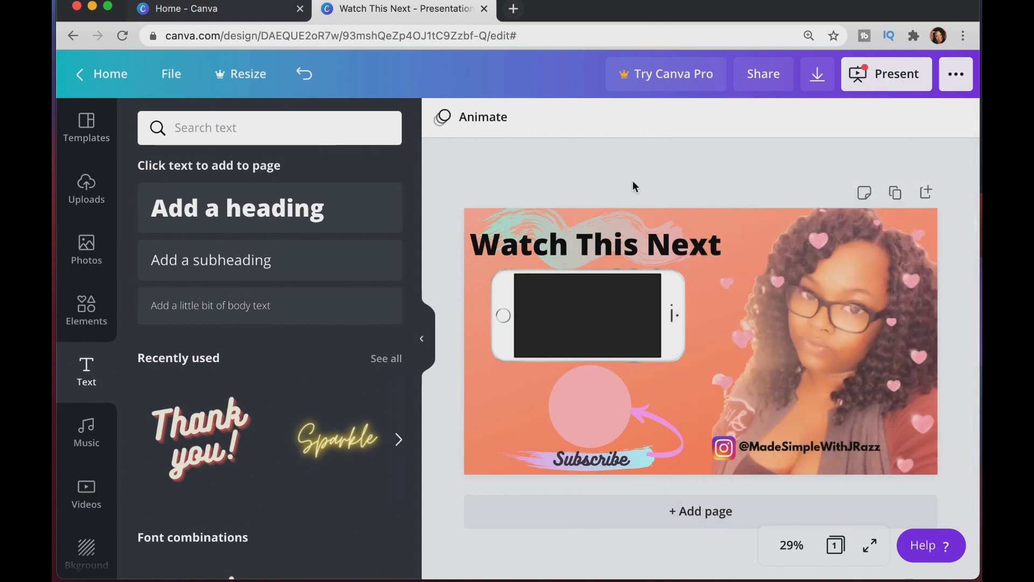
# - Download the finished end screen design as a PNG image at 1920 × 1080 px
pyautogui.click(817, 77)
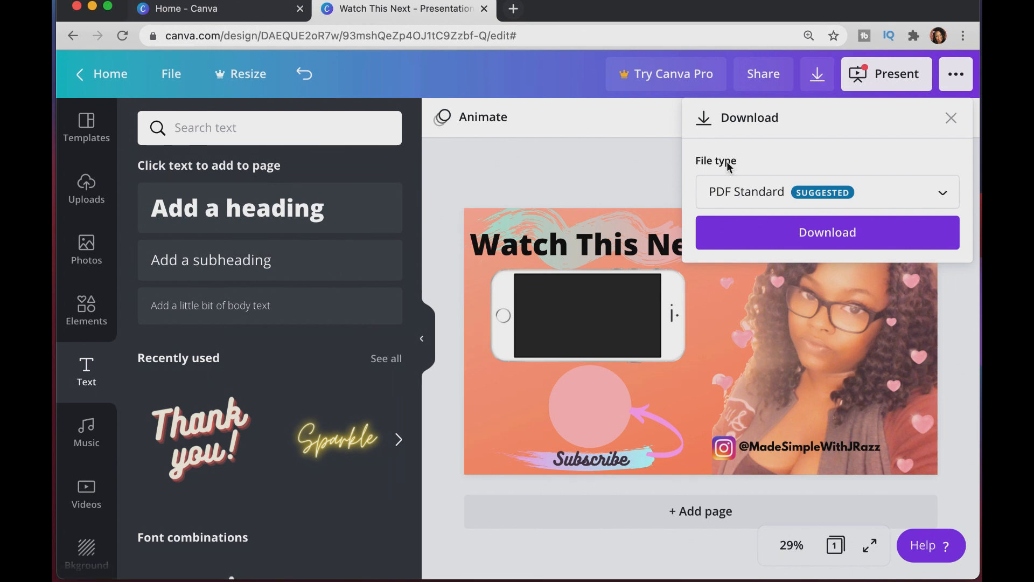
pyautogui.click(938, 202)
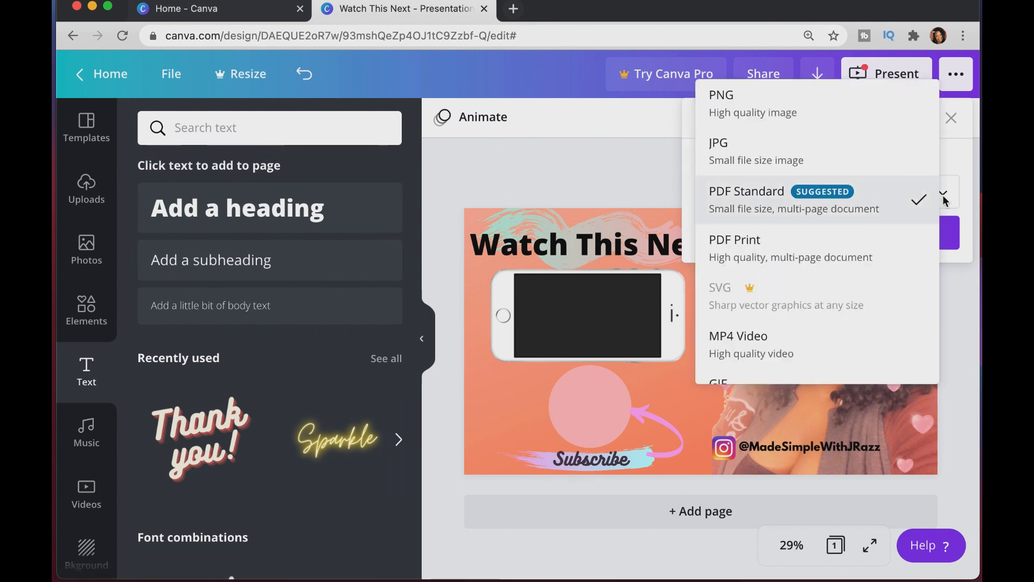
pyautogui.click(870, 110)
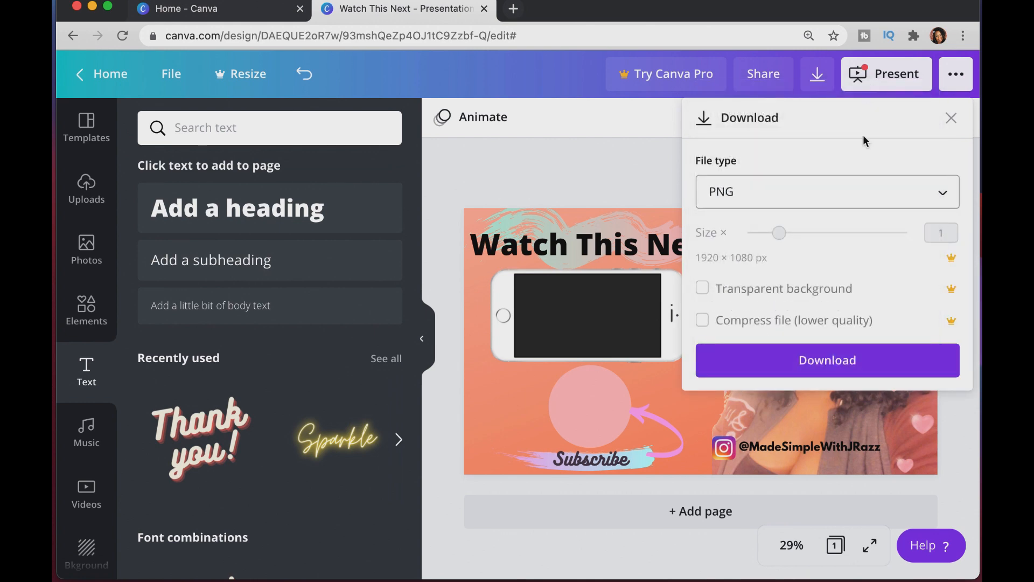
pyautogui.click(795, 360)
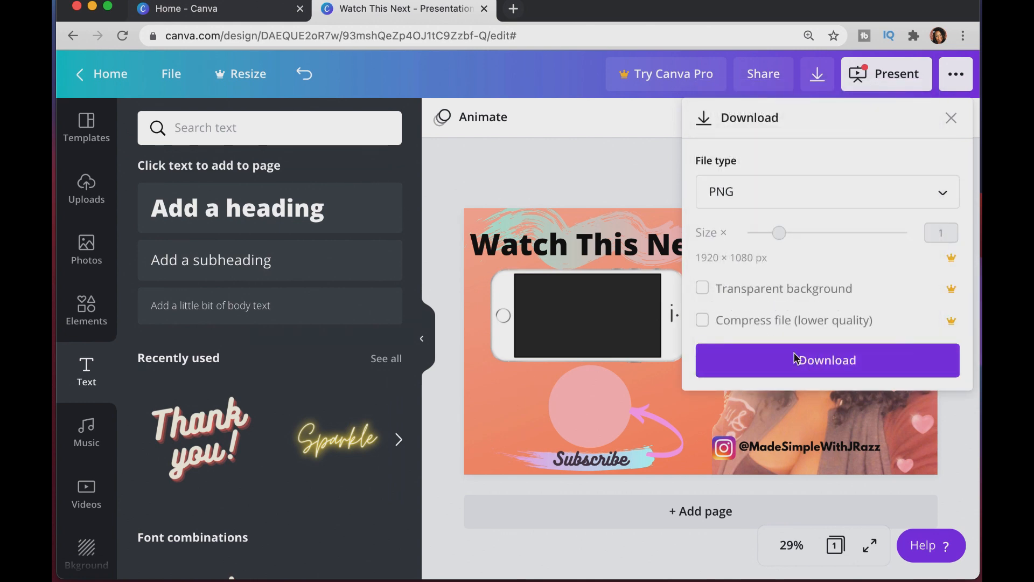